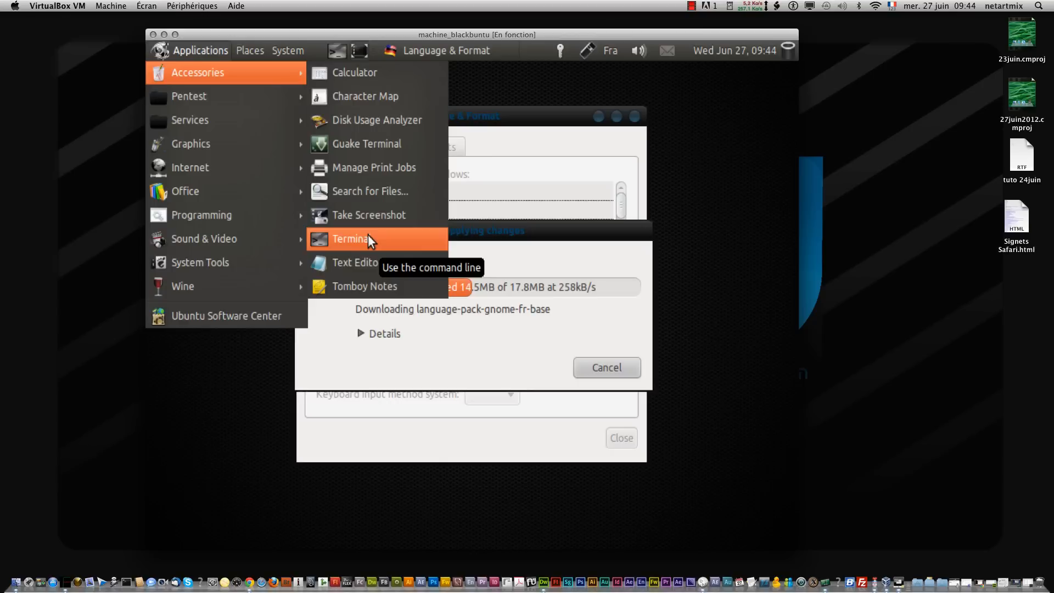
Step: Browse the Pentest tool categories, including the Penetration tools and the SNMP tools under Information Gathering
mouse_move(294, 98)
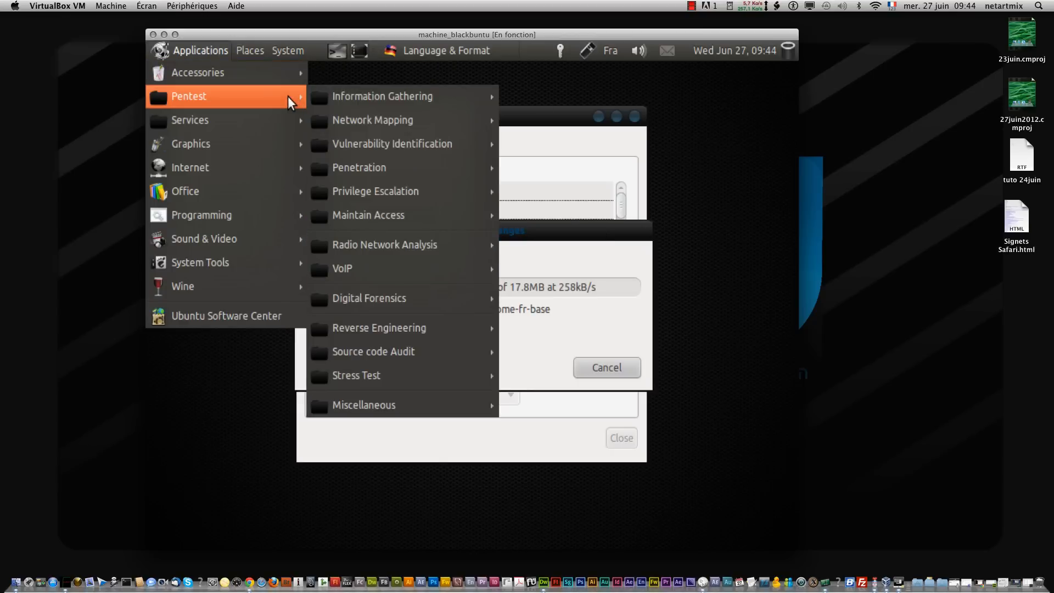
mouse_move(356, 104)
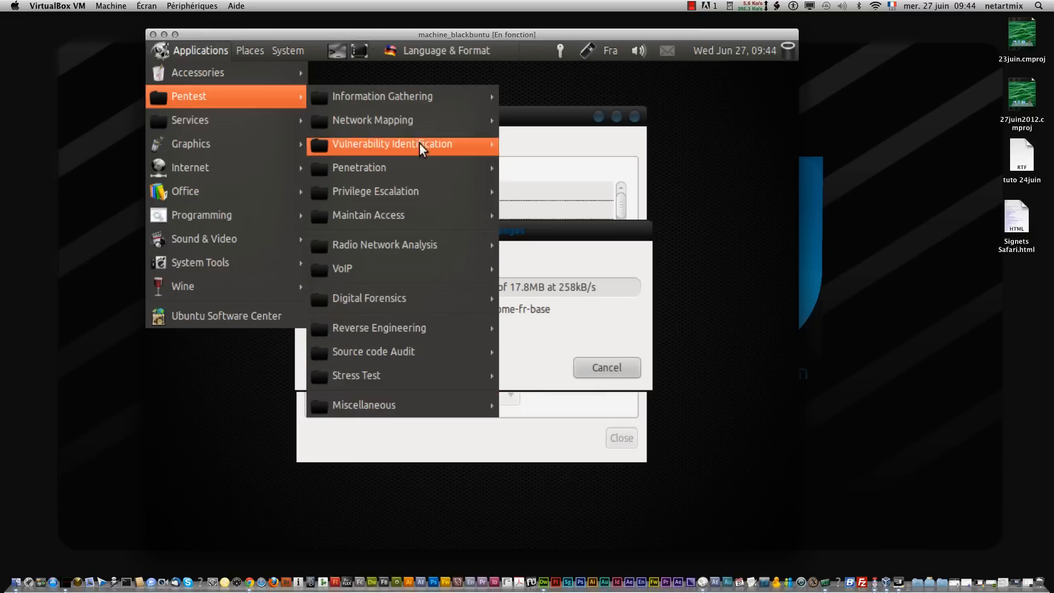
mouse_move(421, 152)
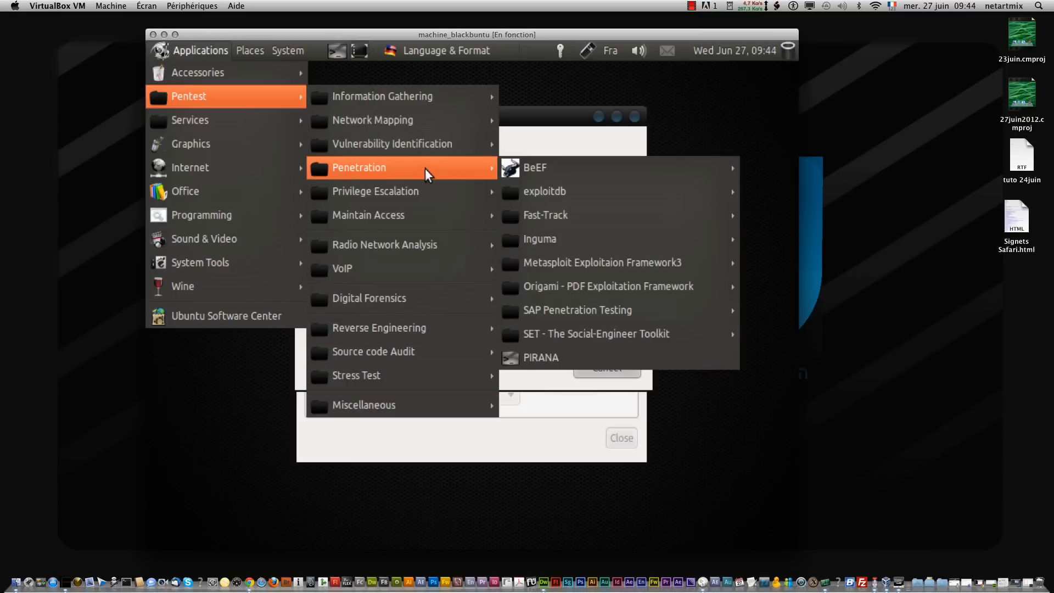
mouse_move(424, 106)
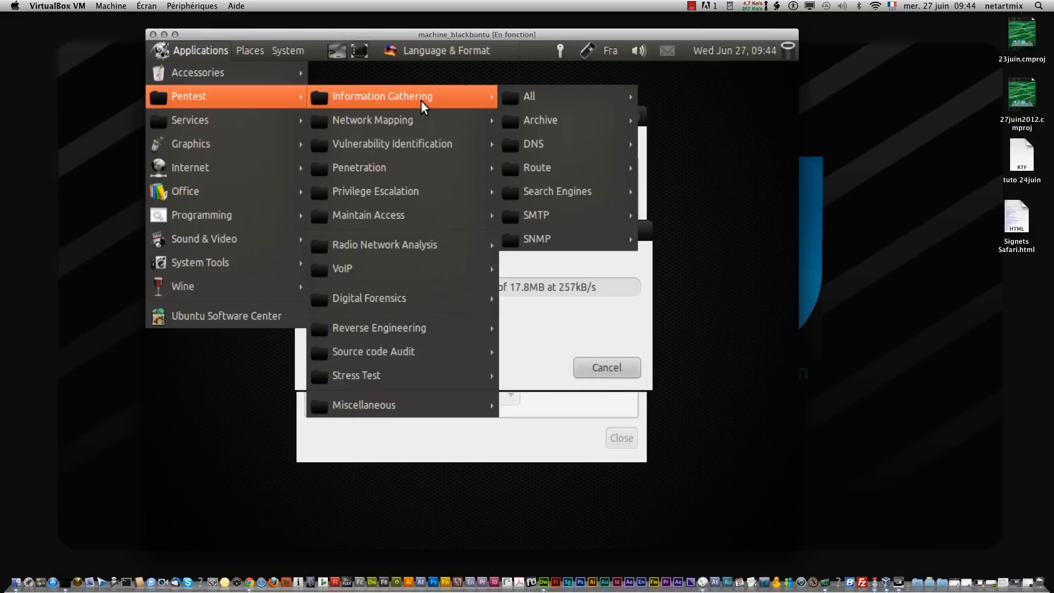
mouse_move(504, 105)
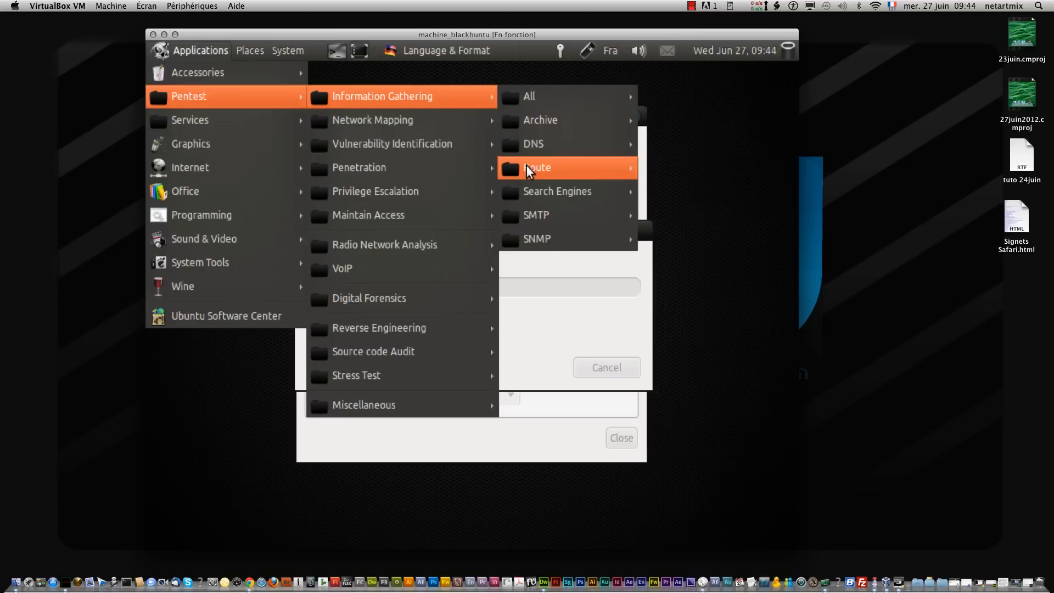
mouse_move(533, 240)
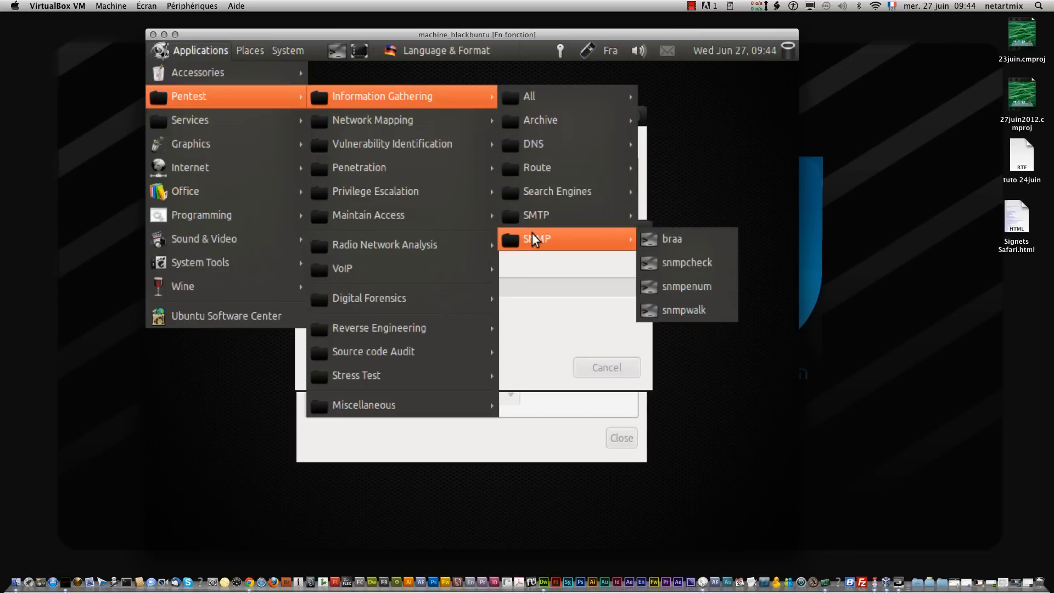
mouse_move(398, 174)
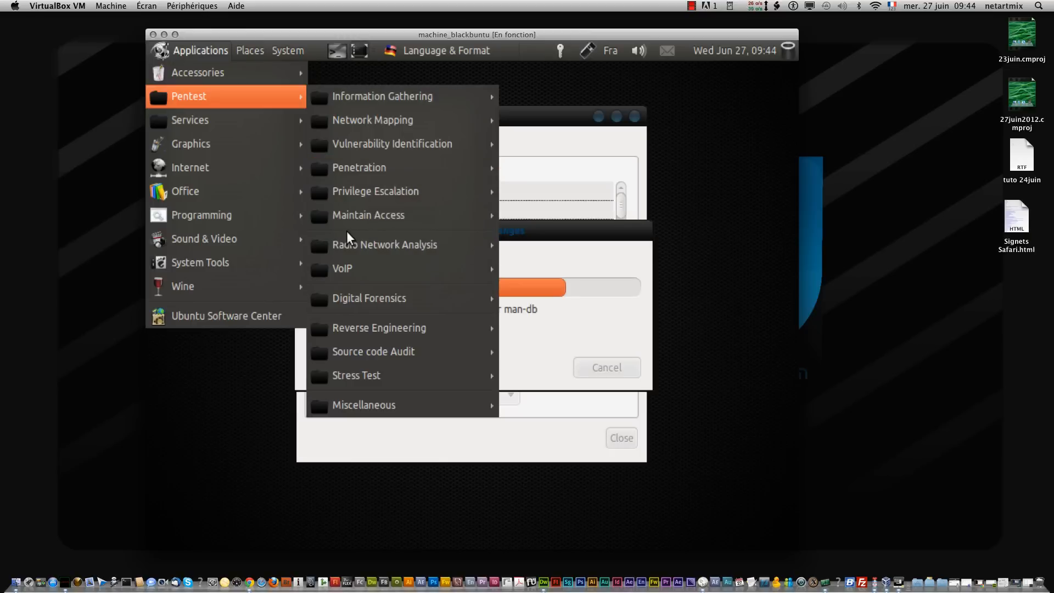
Step: Start the Apache service and authorize it by entering the administrator password
mouse_move(185, 129)
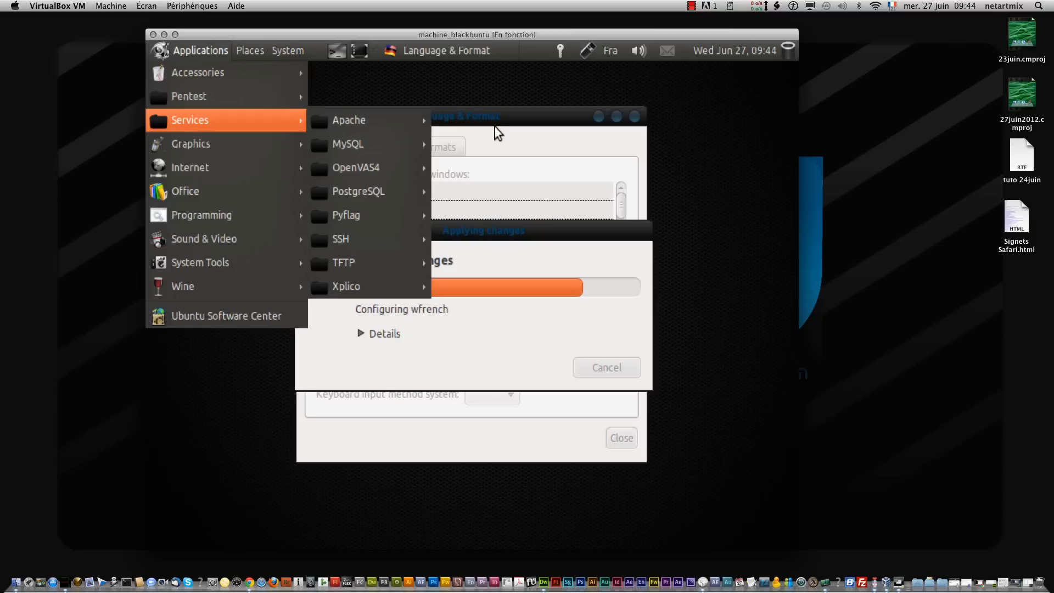
click(474, 128)
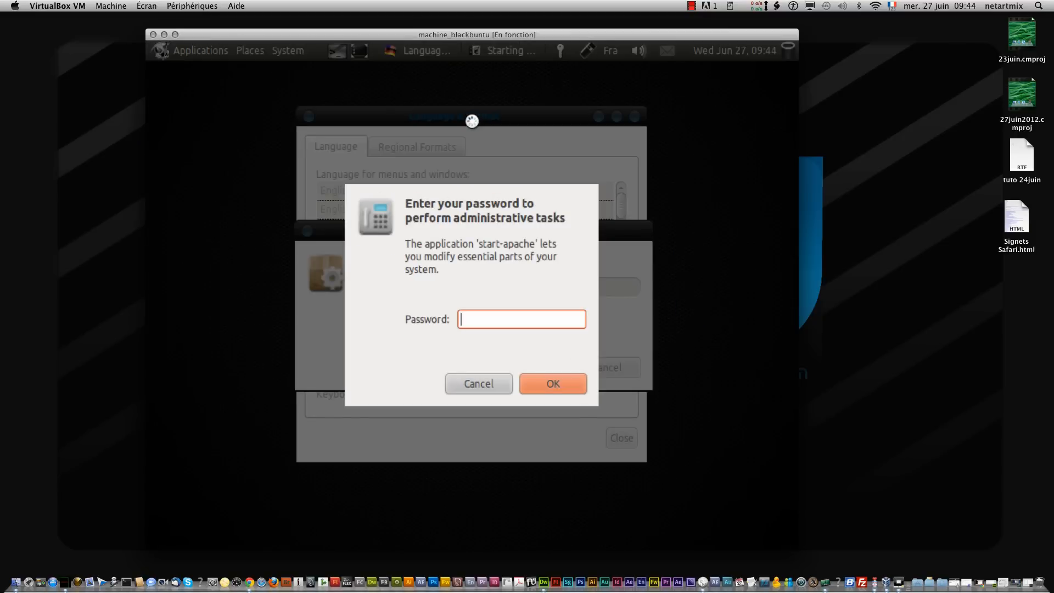
text(********)
key(Return)
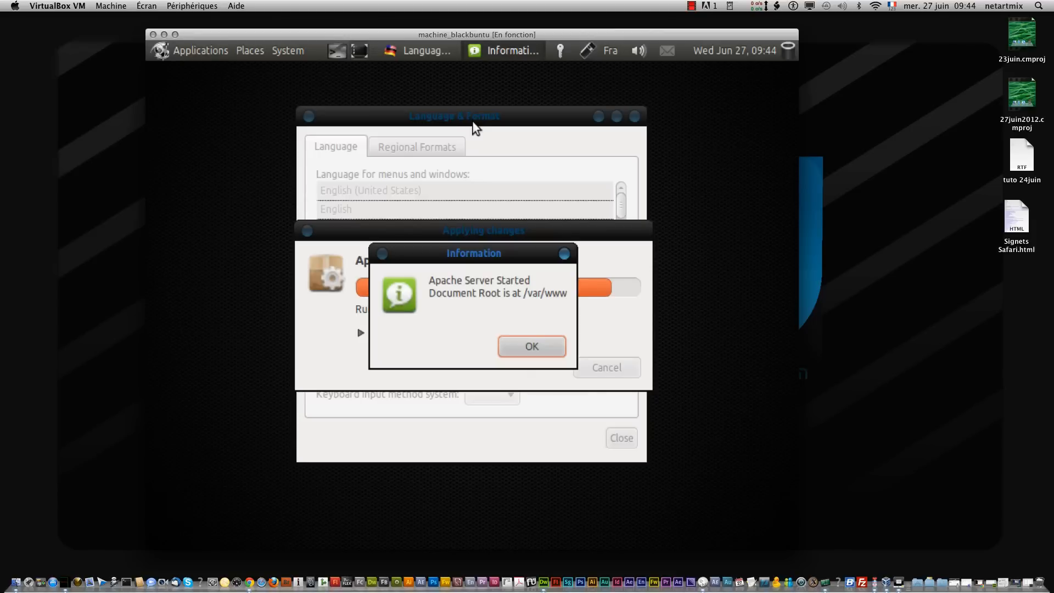
key(Return)
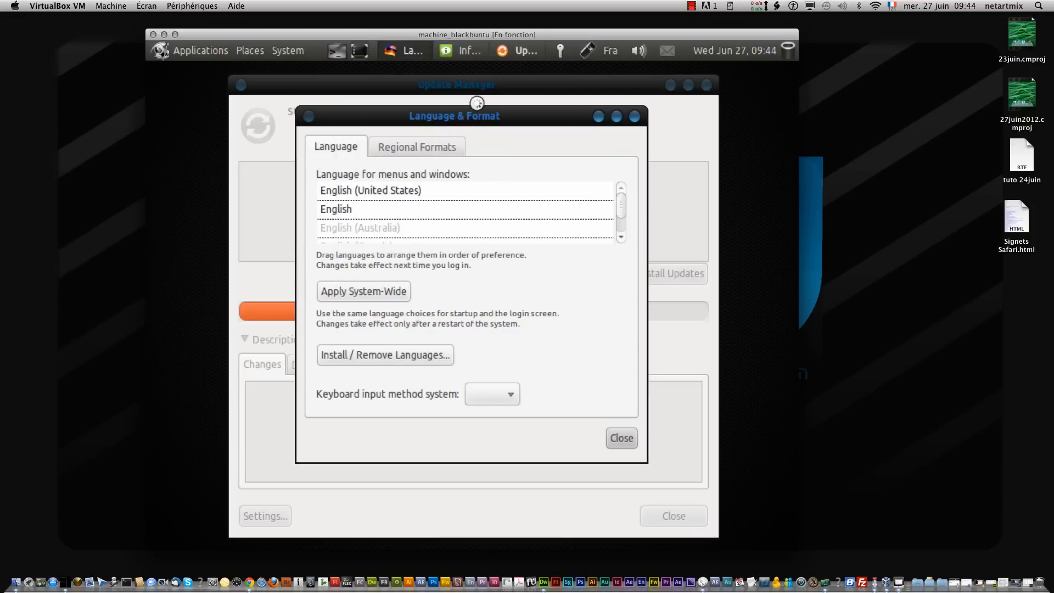
Step: Open the upgrade page from the unsupported-release notice and install the Français Language Pack add-on for Firefox
drag(483, 117, 316, 126)
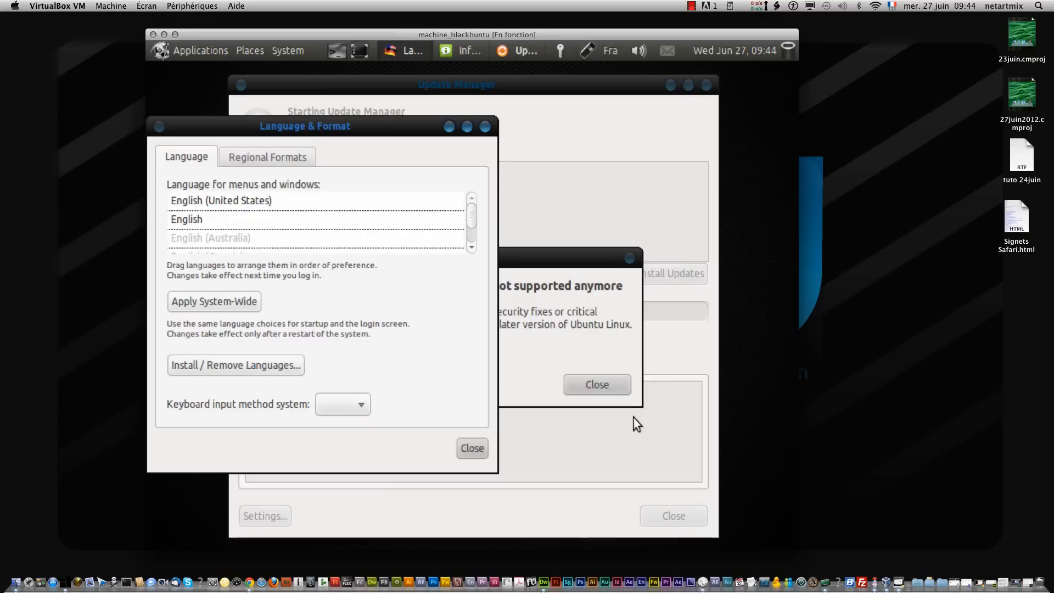
click(555, 358)
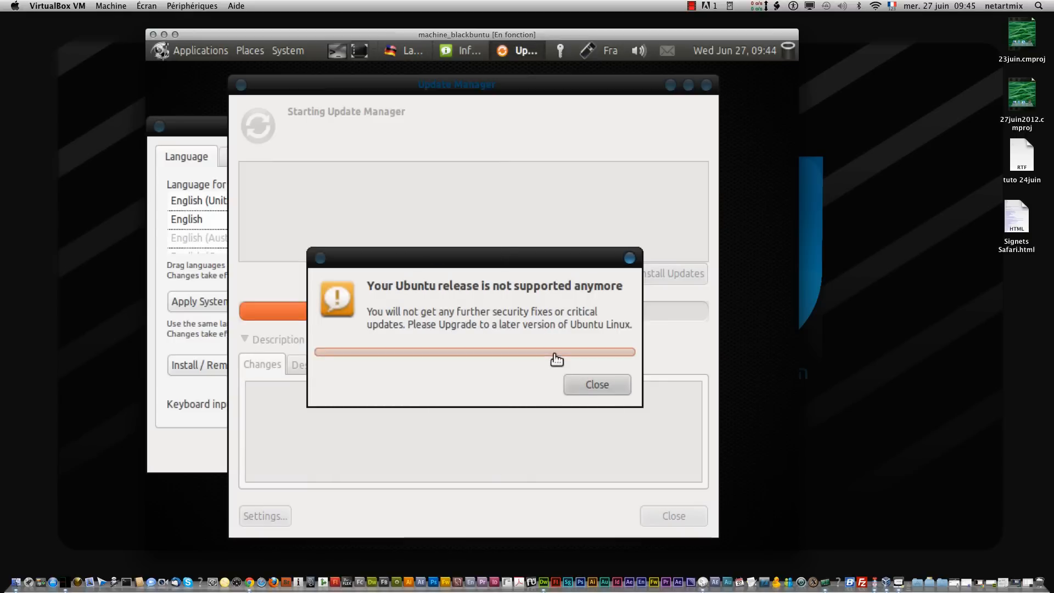
click(595, 388)
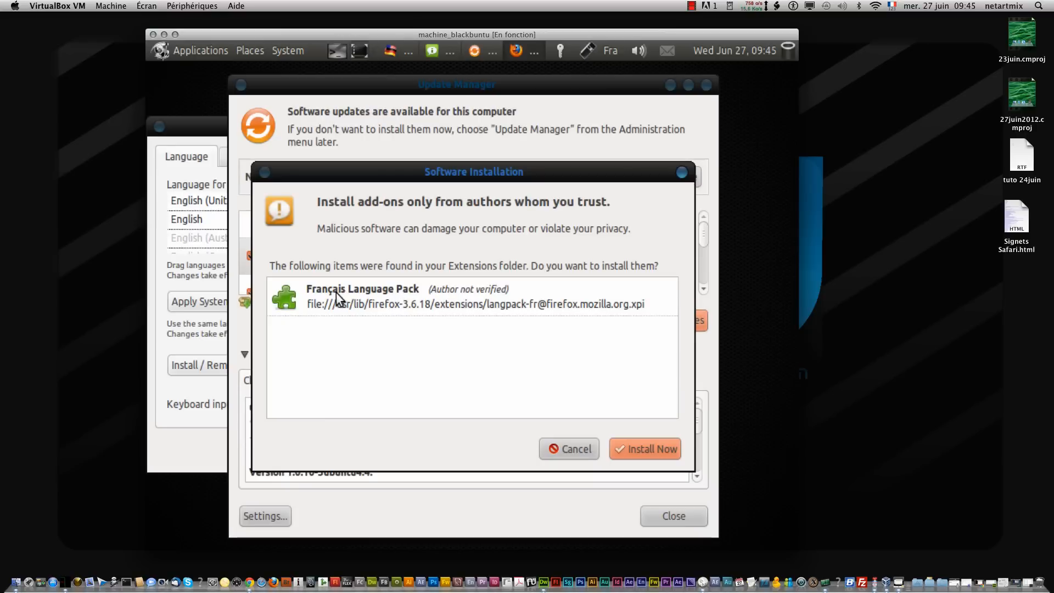
click(641, 452)
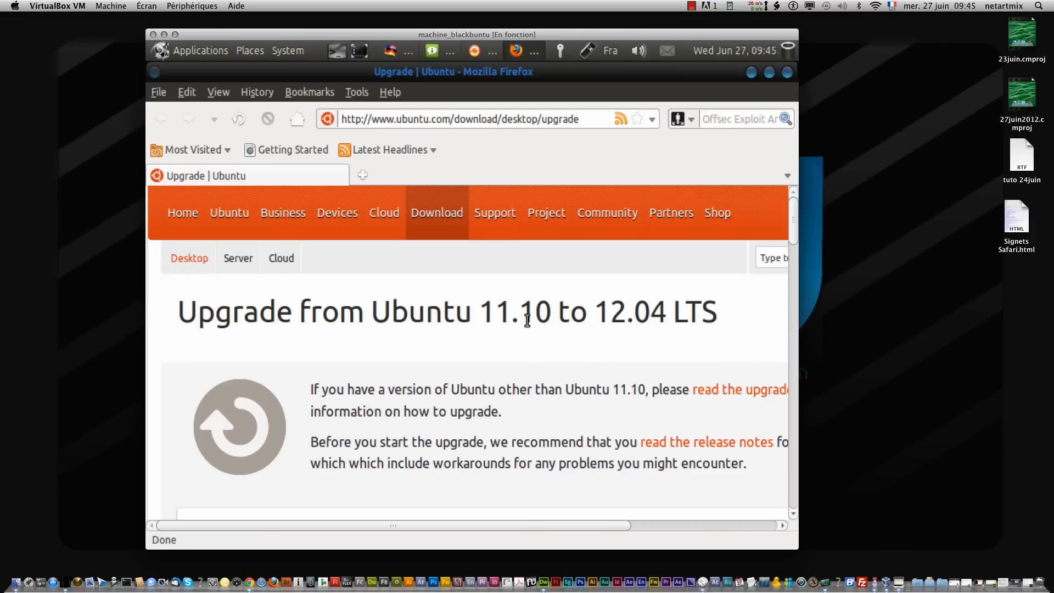
Step: Read the Ubuntu 12.04 LTS upgrade page, including its heading and the instructions for launching the update manager
drag(610, 320, 674, 317)
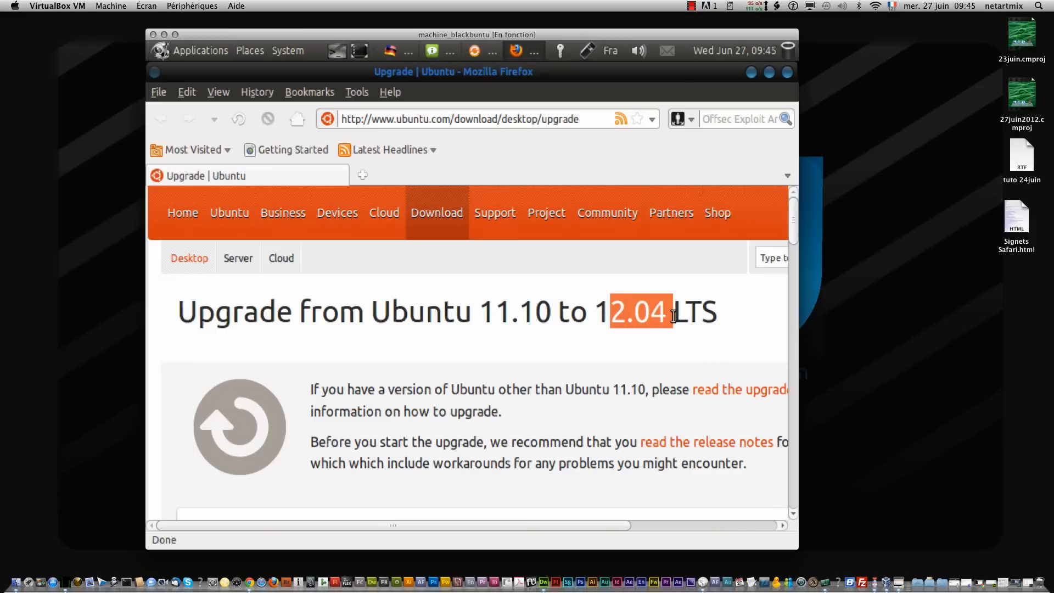
drag(716, 317, 571, 318)
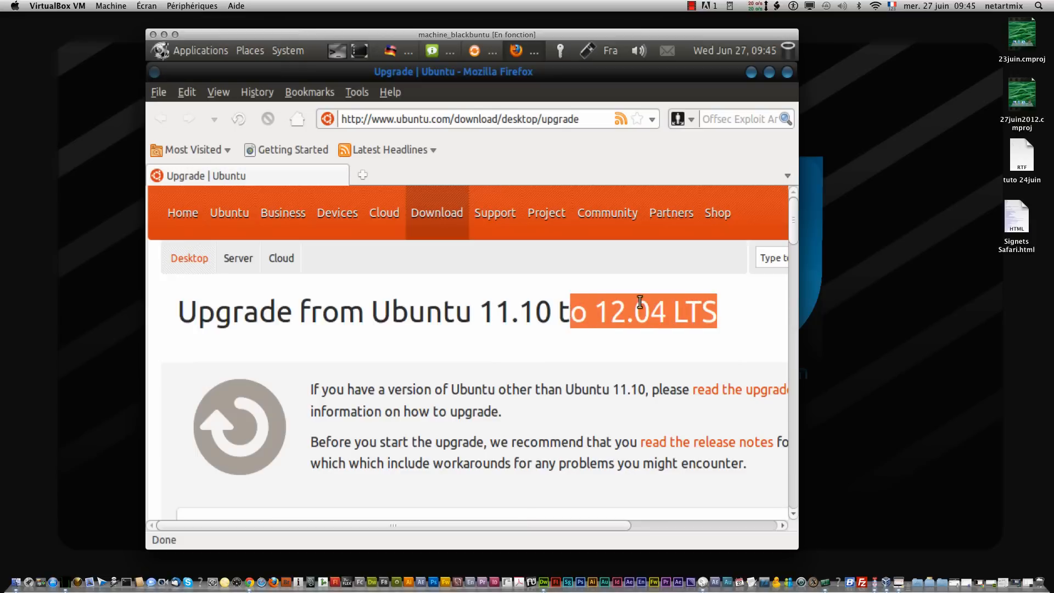
click(797, 288)
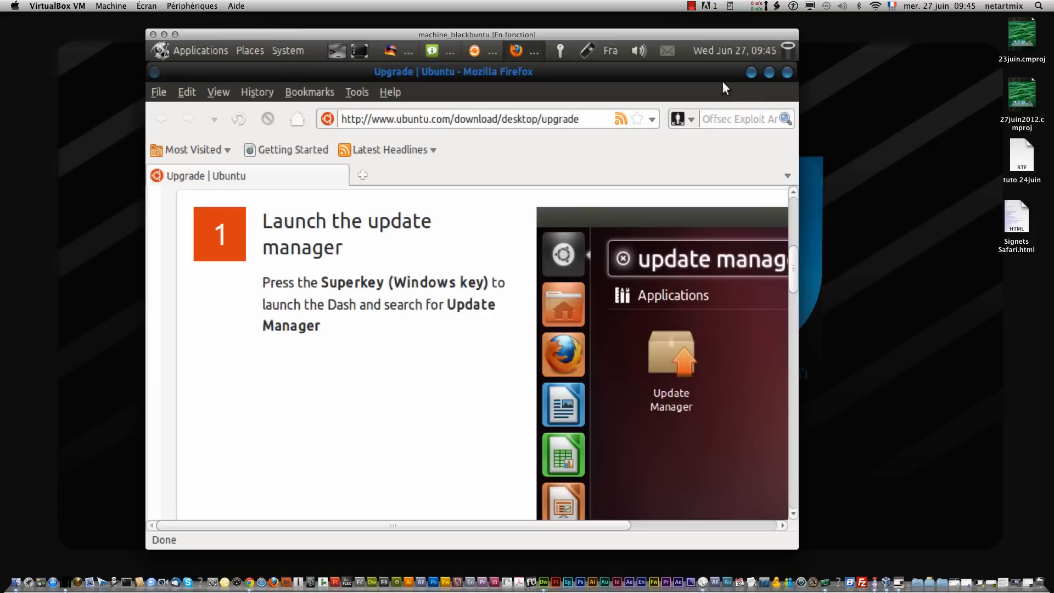
scroll(706, 205, right, 5)
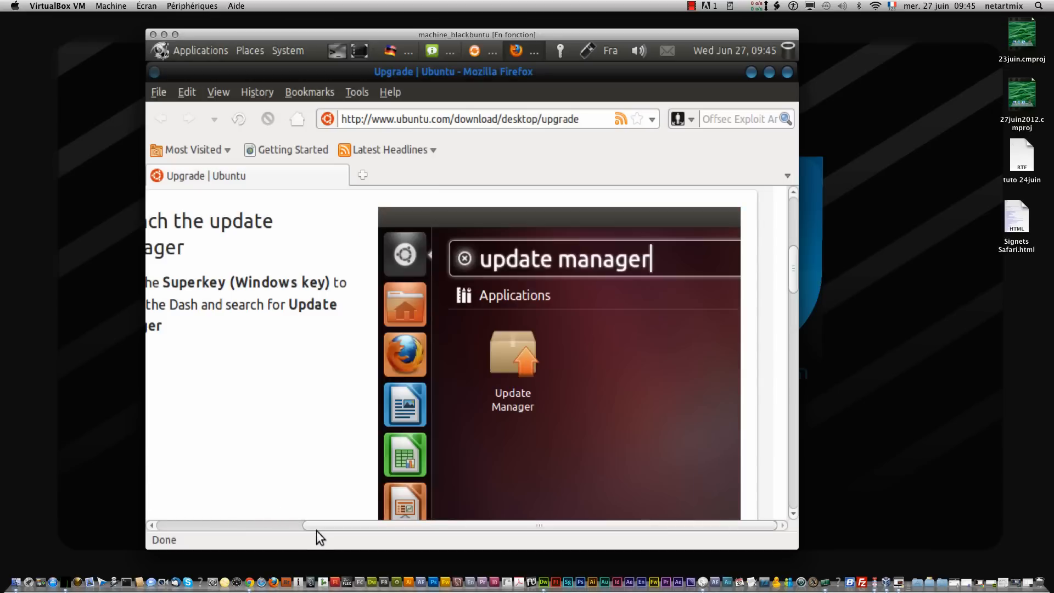
drag(317, 528, 152, 515)
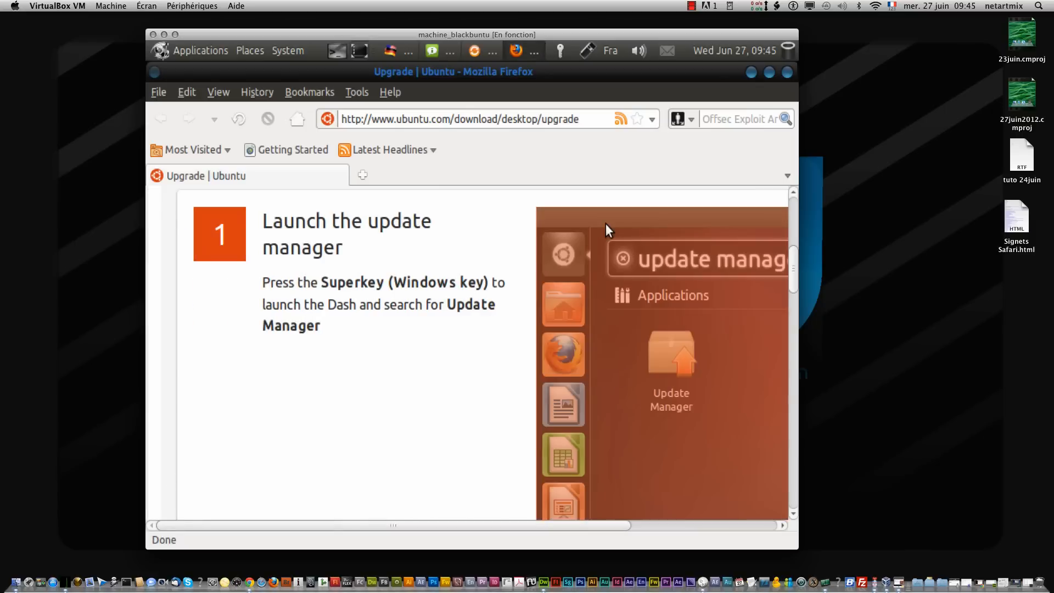
scroll(589, 192, right, 4)
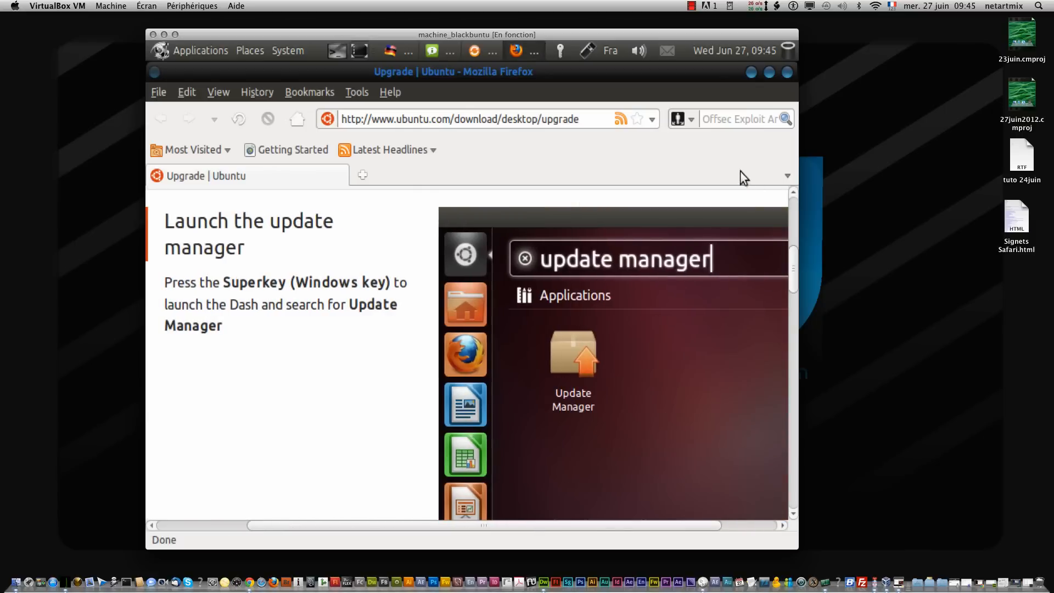
scroll(571, 196, right, 3)
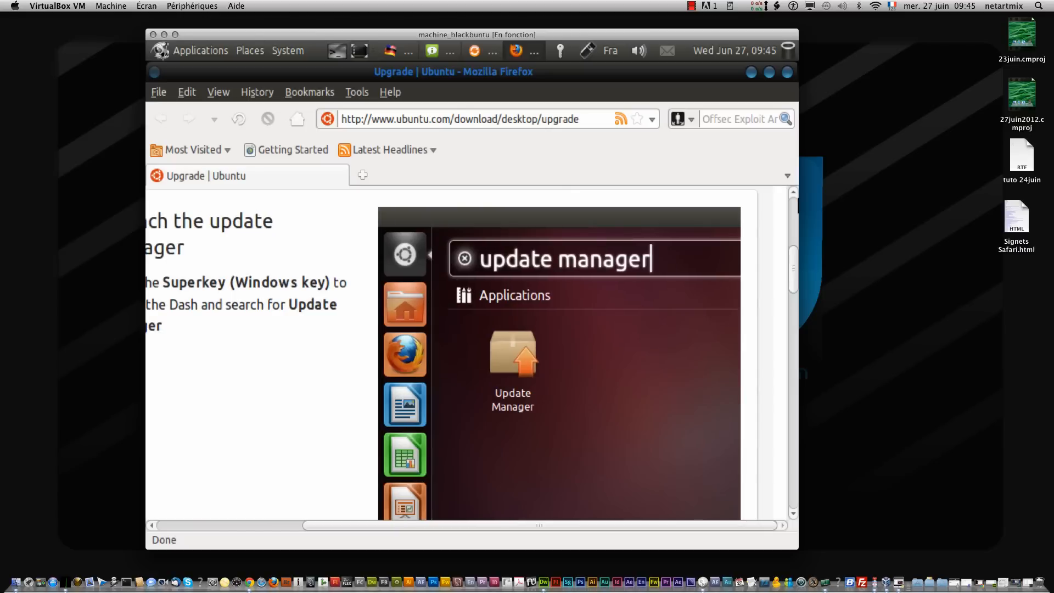
Step: View Firefox's search engine list and the upgrade page's RSS feed, ending by closing the browser
click(691, 120)
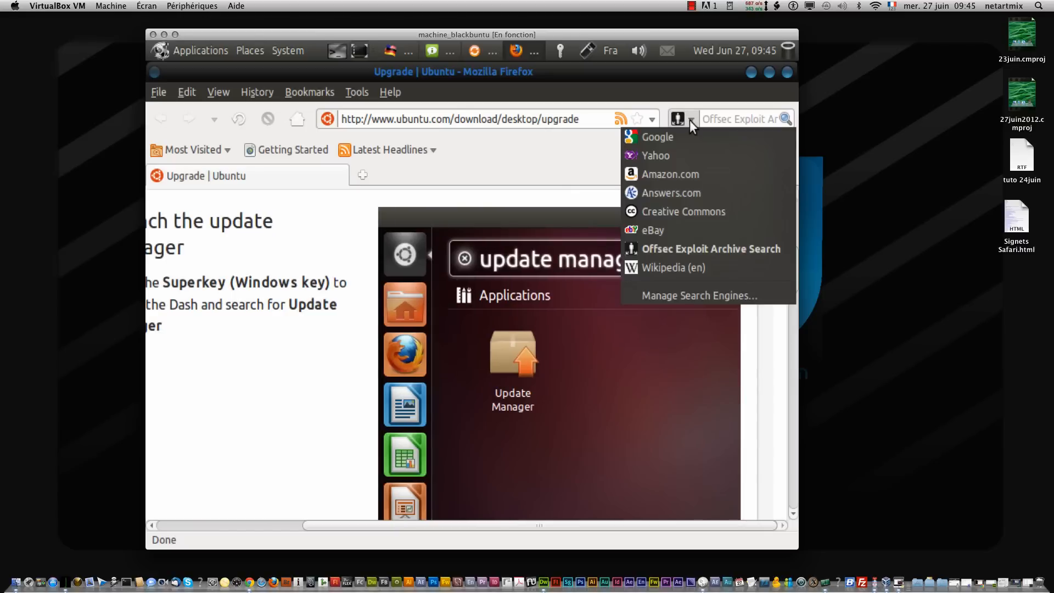
click(721, 119)
click(723, 119)
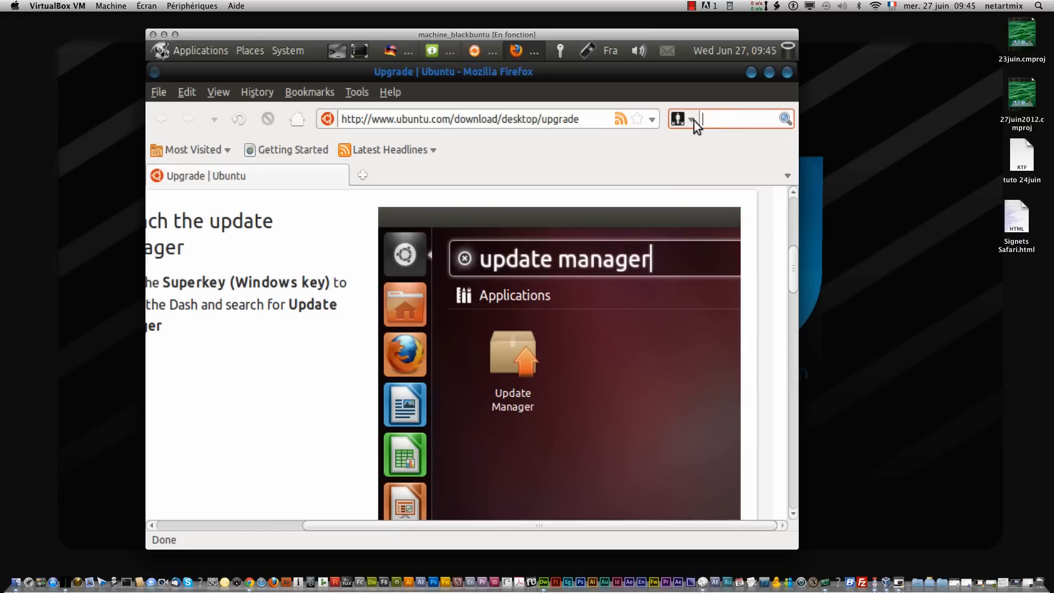
click(621, 119)
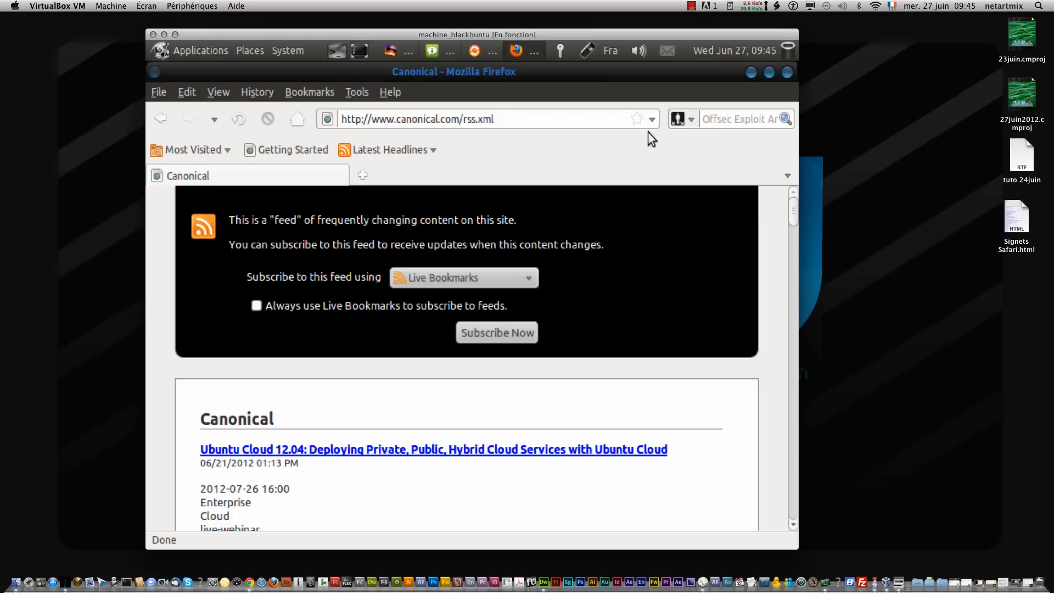
click(787, 76)
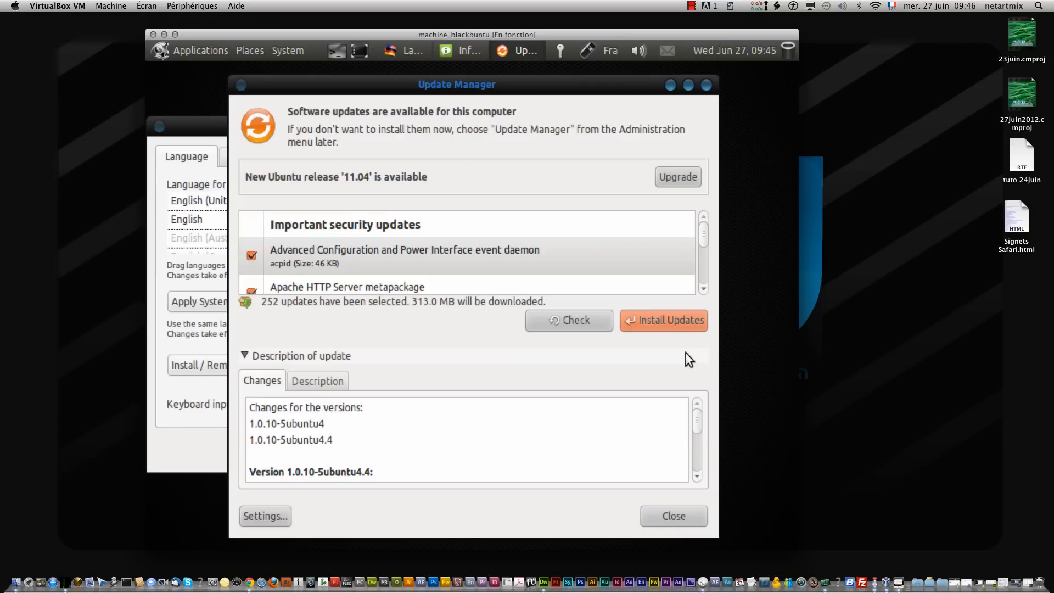
Step: Review the available system updates and install all the selected ones, entering the account password to authenticate
scroll(331, 240, down, 10)
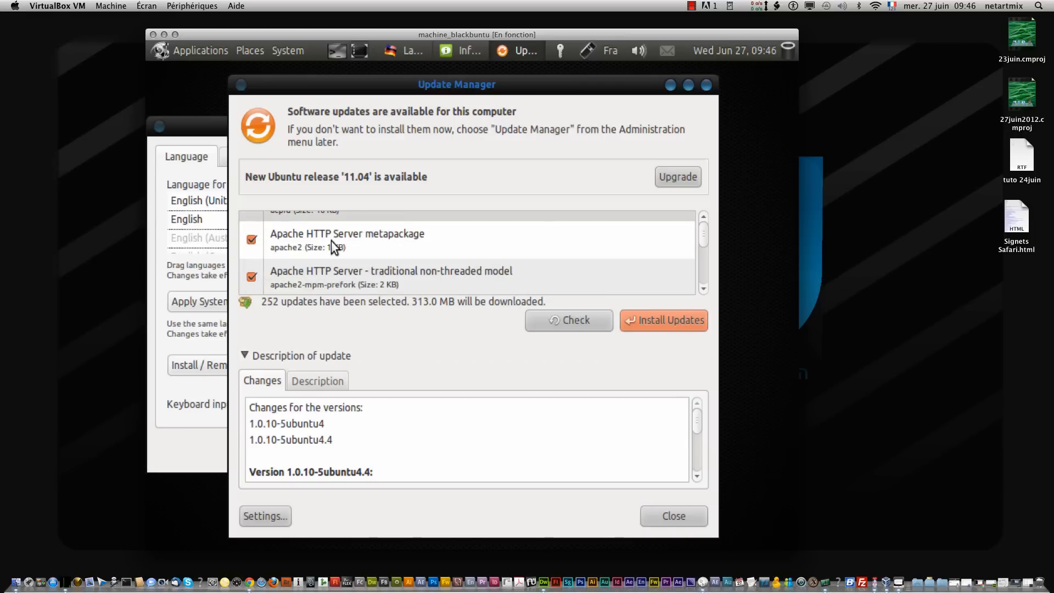
scroll(331, 241, up, 4)
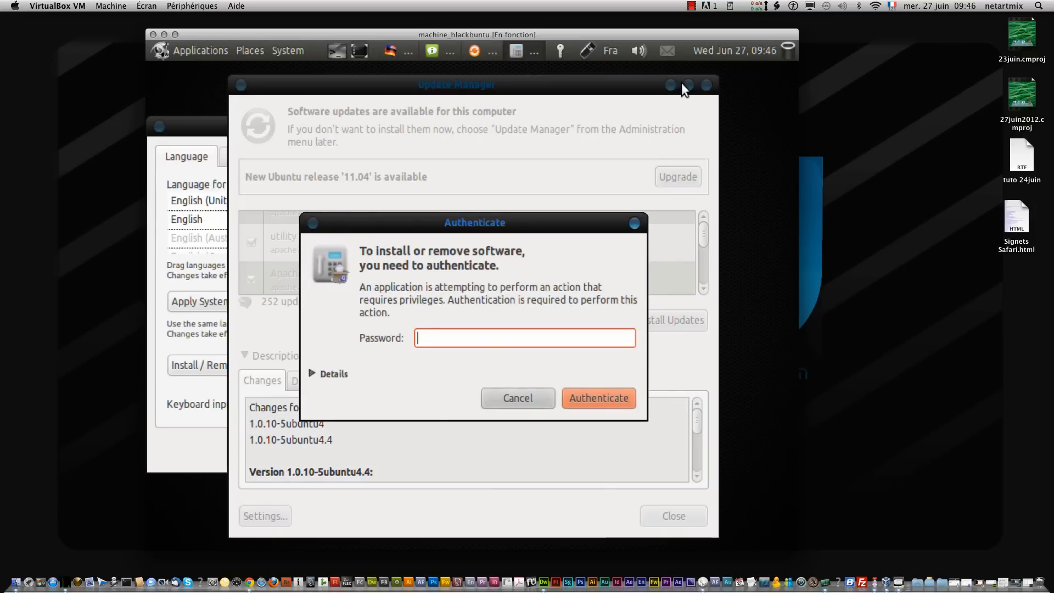
text(****)
key(Return)
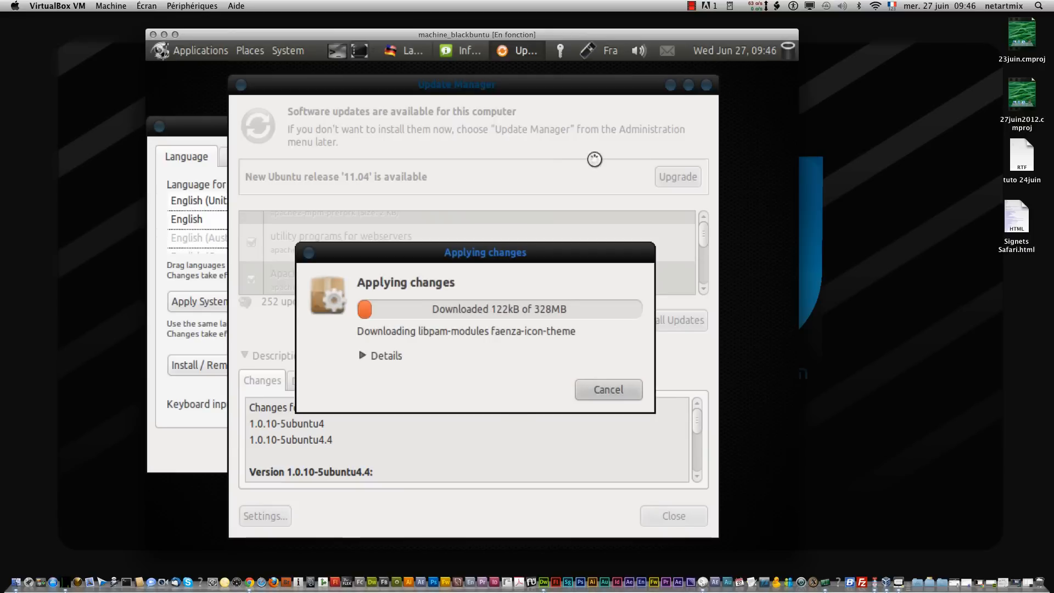
Step: Look through the language list for menus and windows in Language & Format, and close that window
click(398, 51)
scroll(350, 232, down, 3)
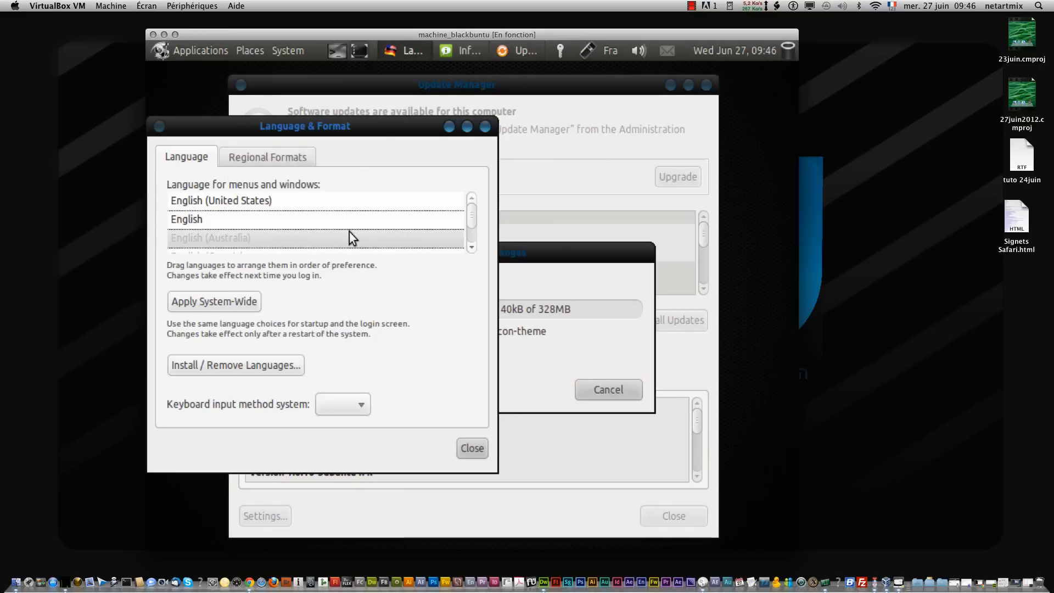
scroll(349, 232, up, 3)
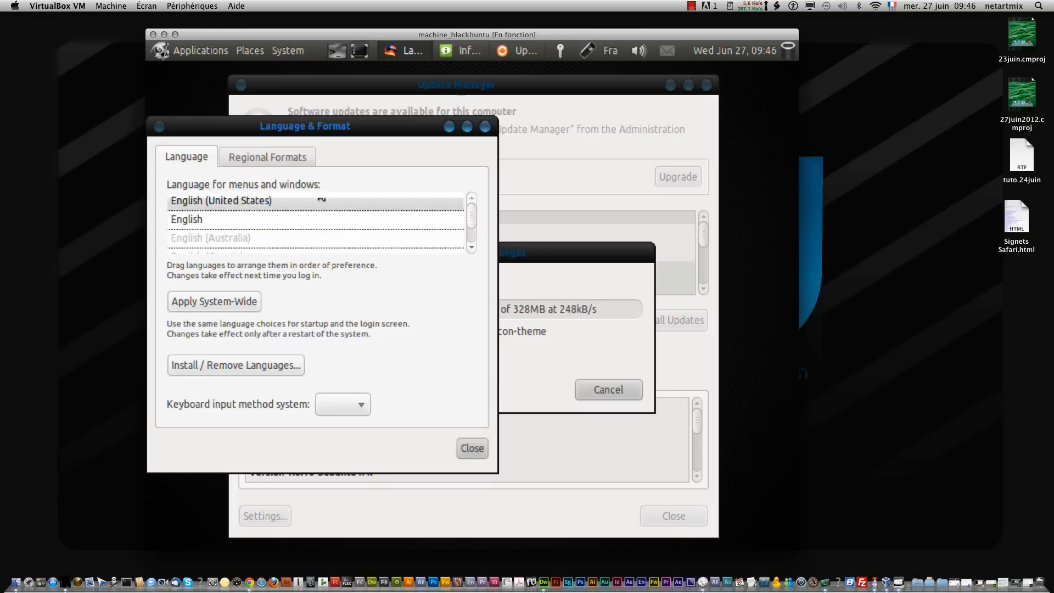
click(484, 127)
Step: Reopen the system's Language Support settings from the administration tools
click(278, 51)
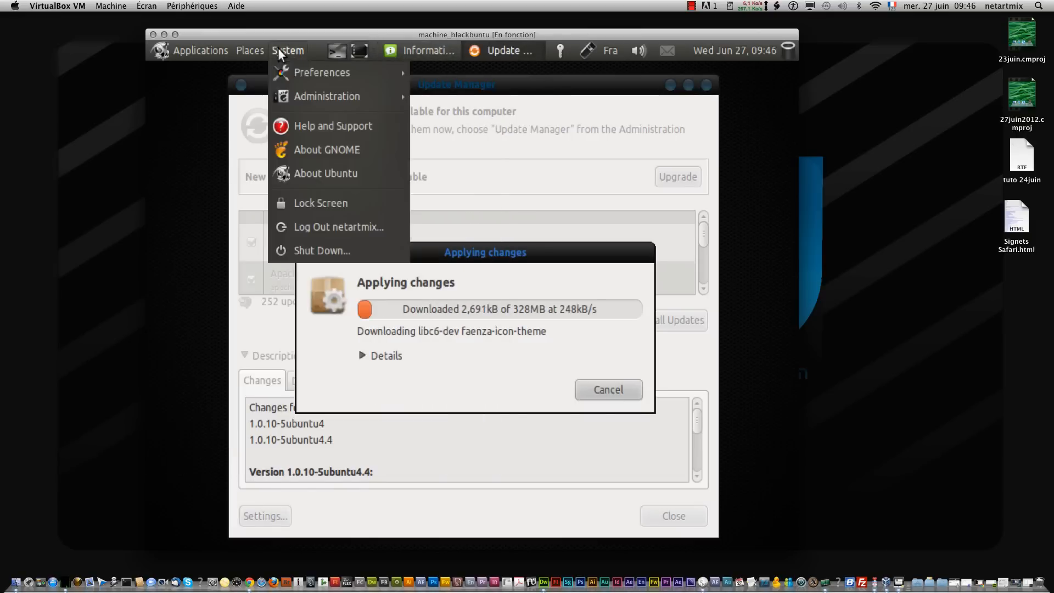
mouse_move(321, 80)
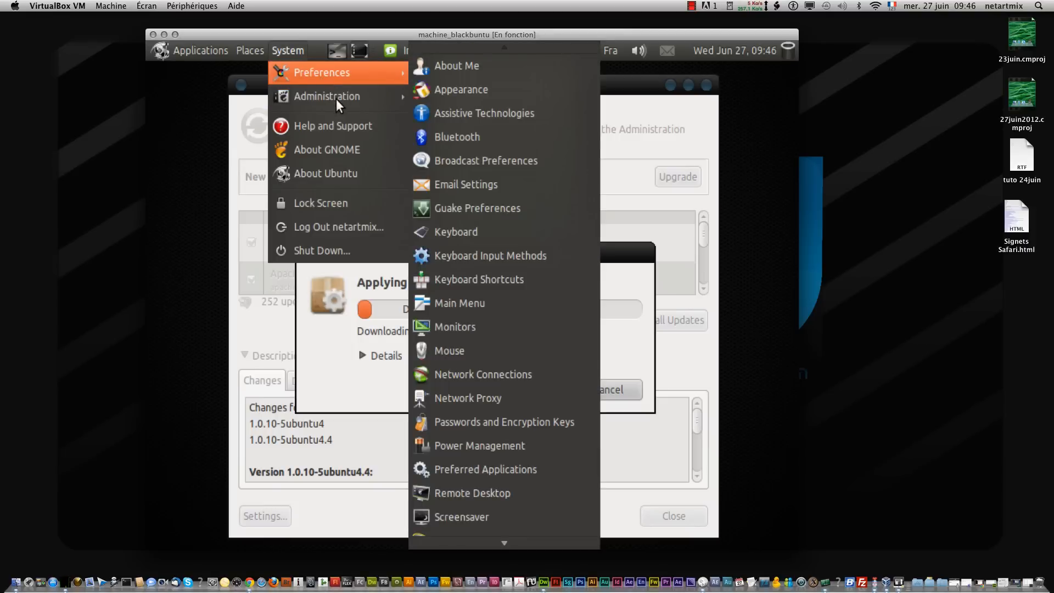
mouse_move(336, 96)
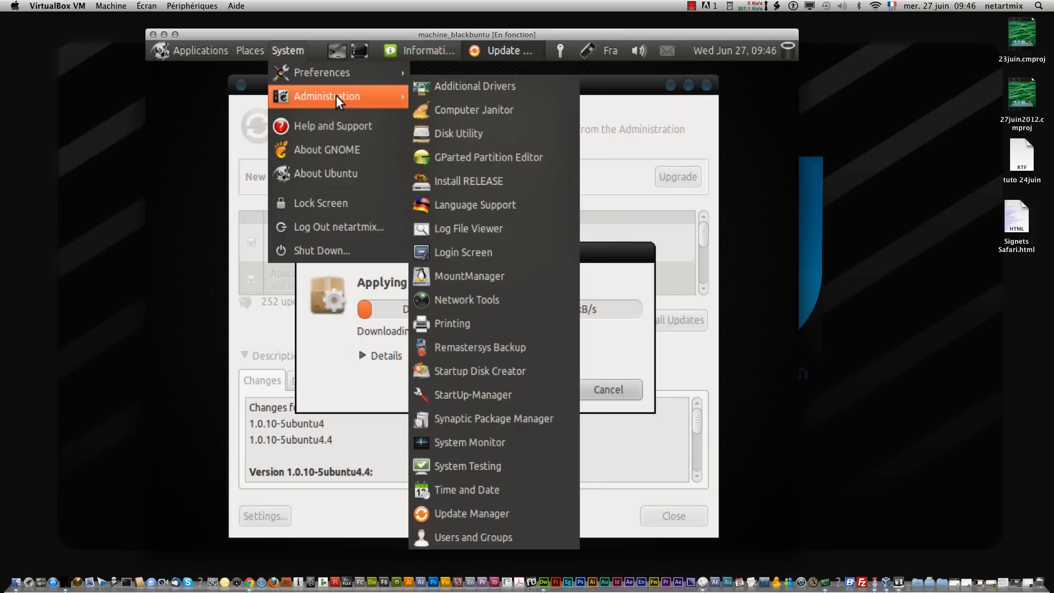
click(556, 210)
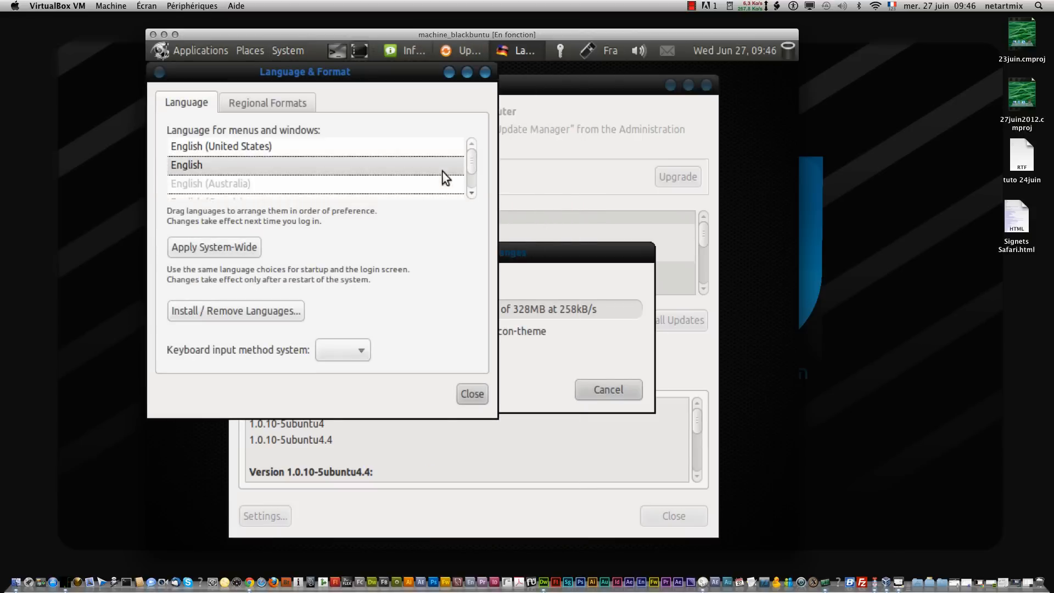
Step: Look through the languages for menus and windows and the available regional format choices
scroll(441, 166, down, 1)
scroll(444, 174, down, 1)
scroll(442, 171, up, 3)
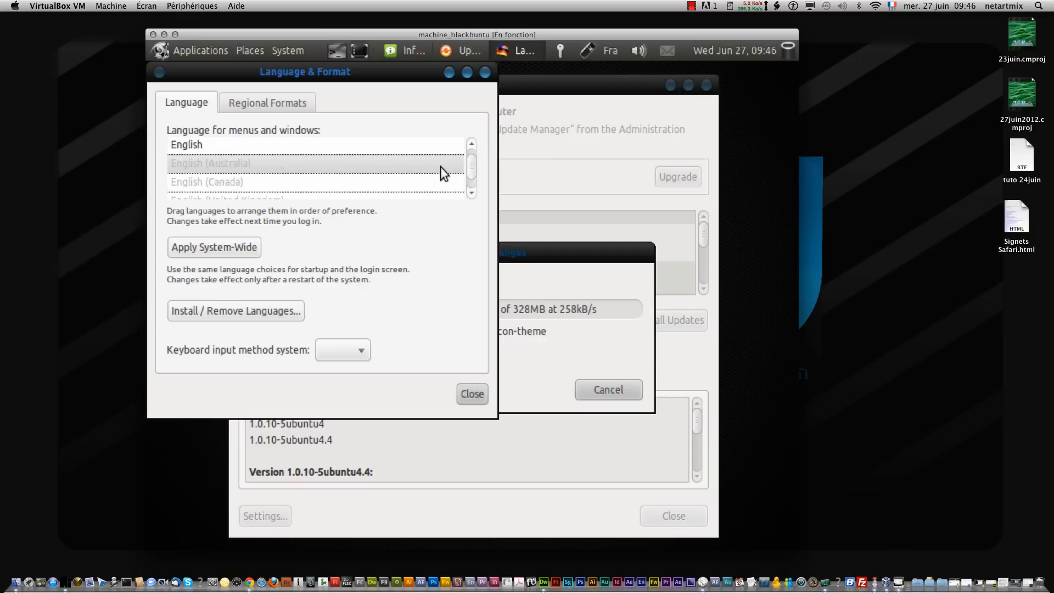
click(269, 98)
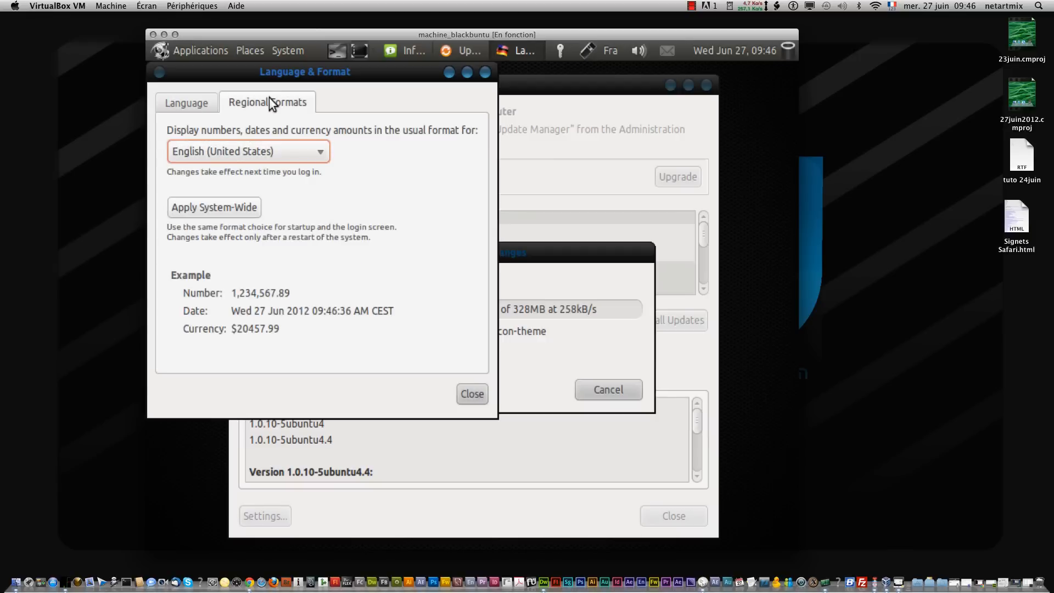
click(248, 142)
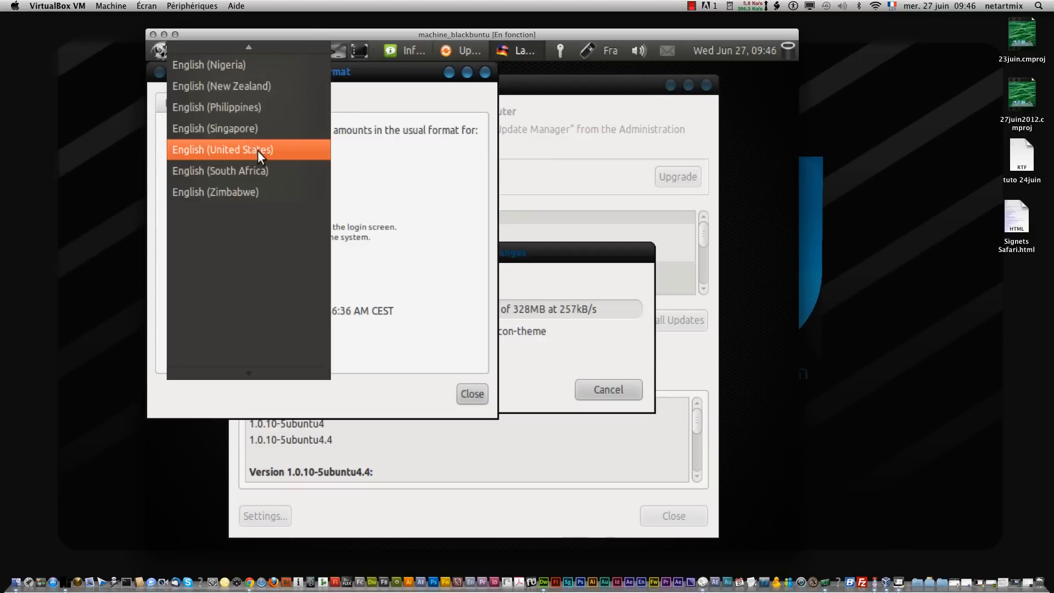
click(411, 201)
click(172, 104)
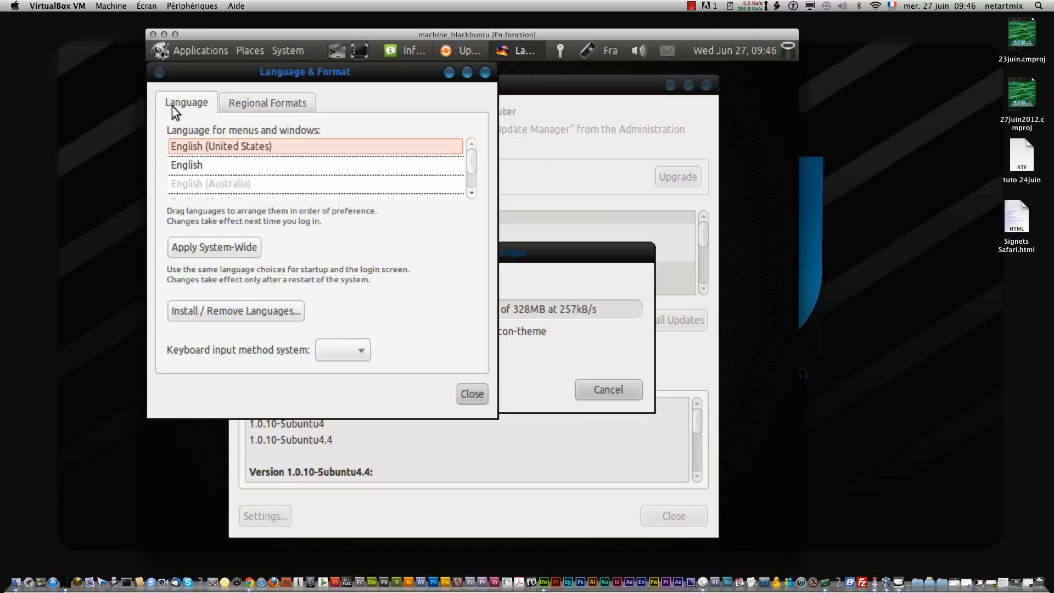
Step: Check French in the installed languages list, enable the Translations component, and apply the changes, entering the account password to authenticate
click(275, 316)
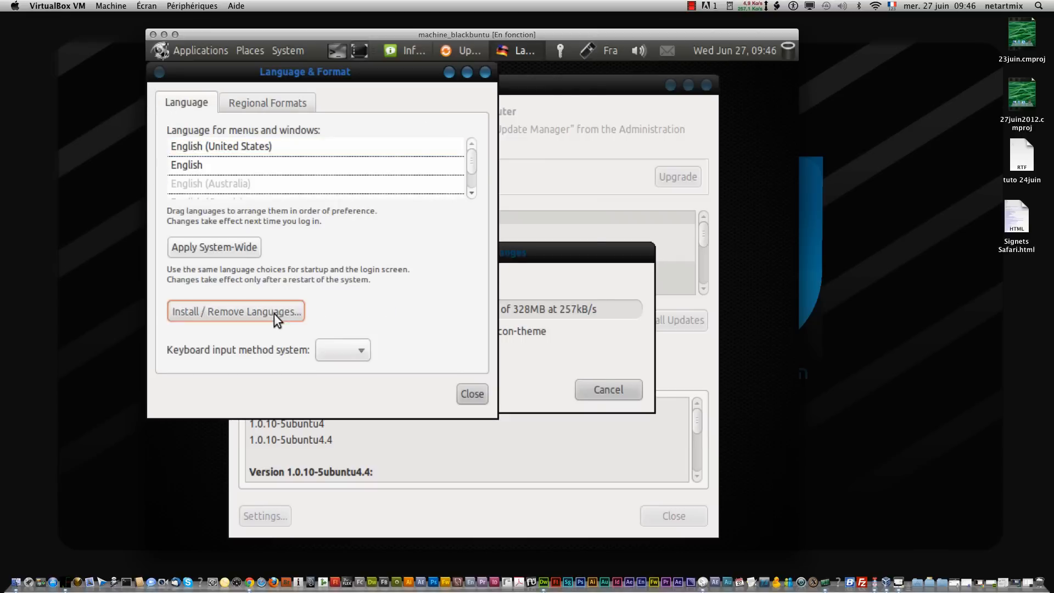
scroll(315, 249, down, 8)
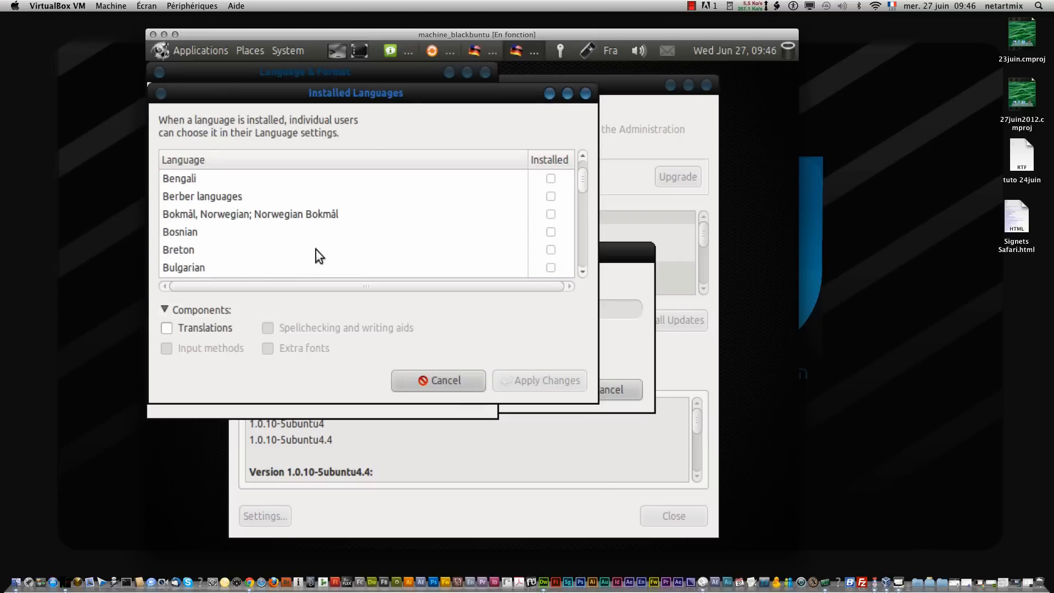
scroll(316, 250, down, 3)
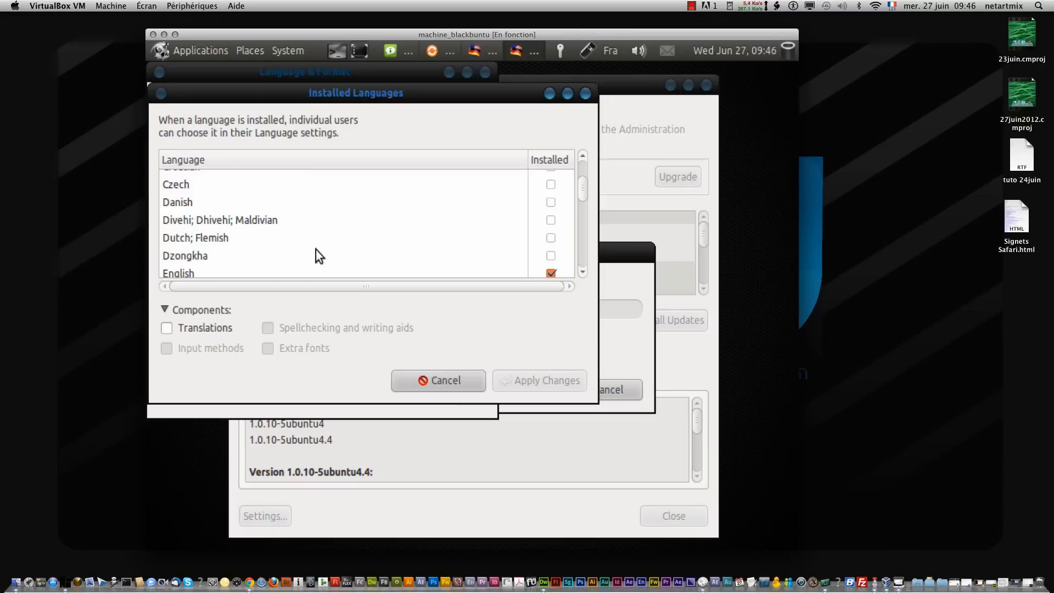
scroll(316, 250, up, 2)
scroll(316, 250, down, 1)
scroll(316, 249, down, 4)
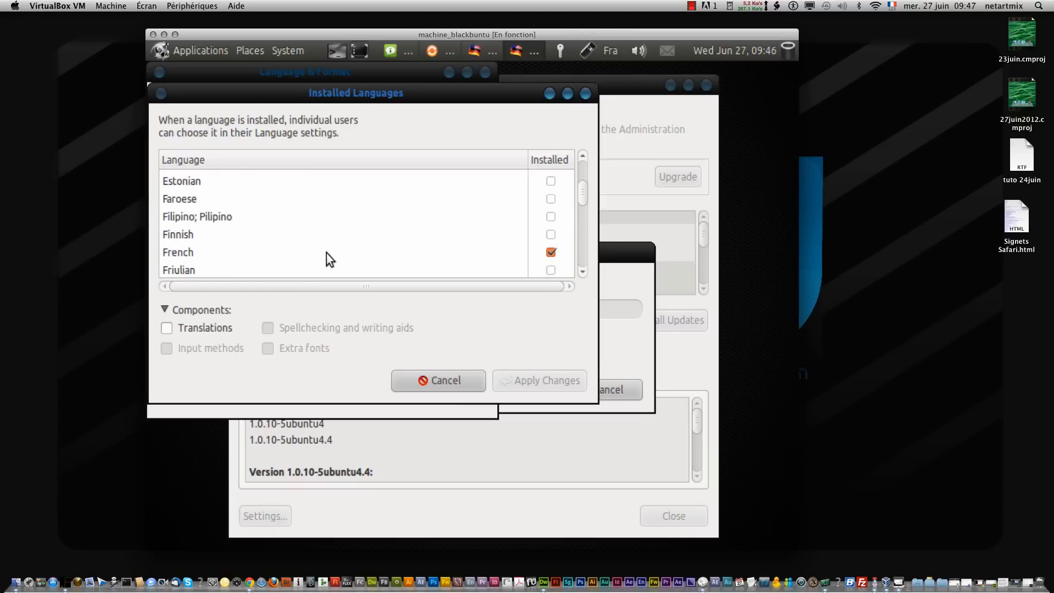
click(167, 330)
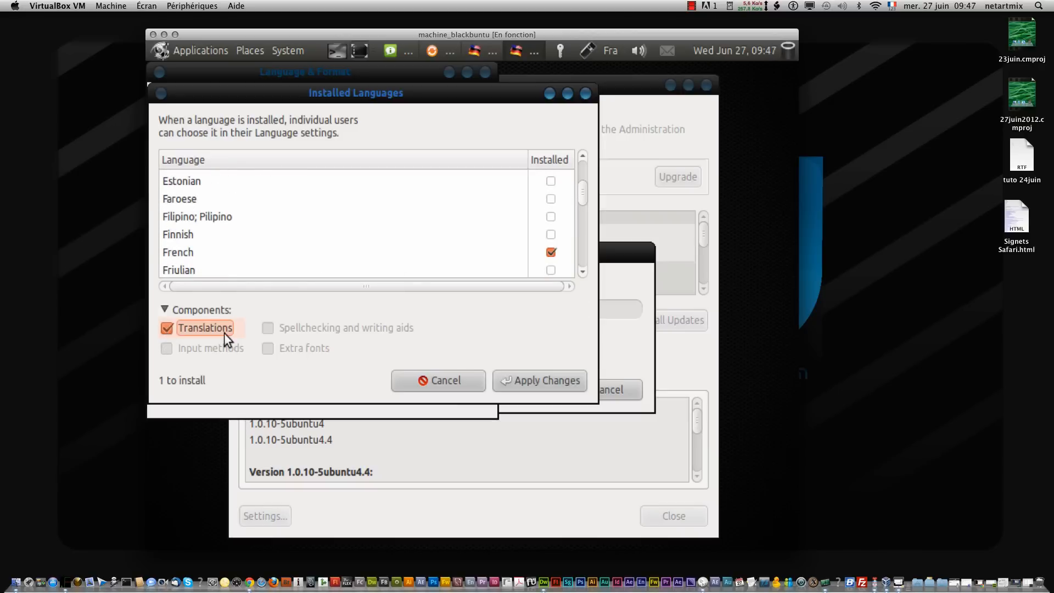
click(558, 380)
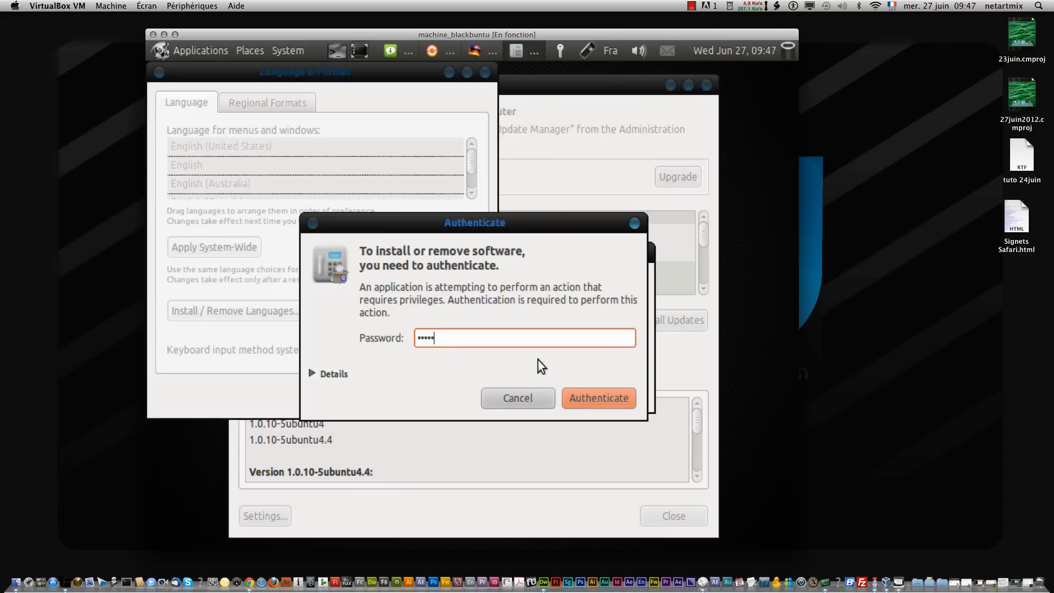
key(Return)
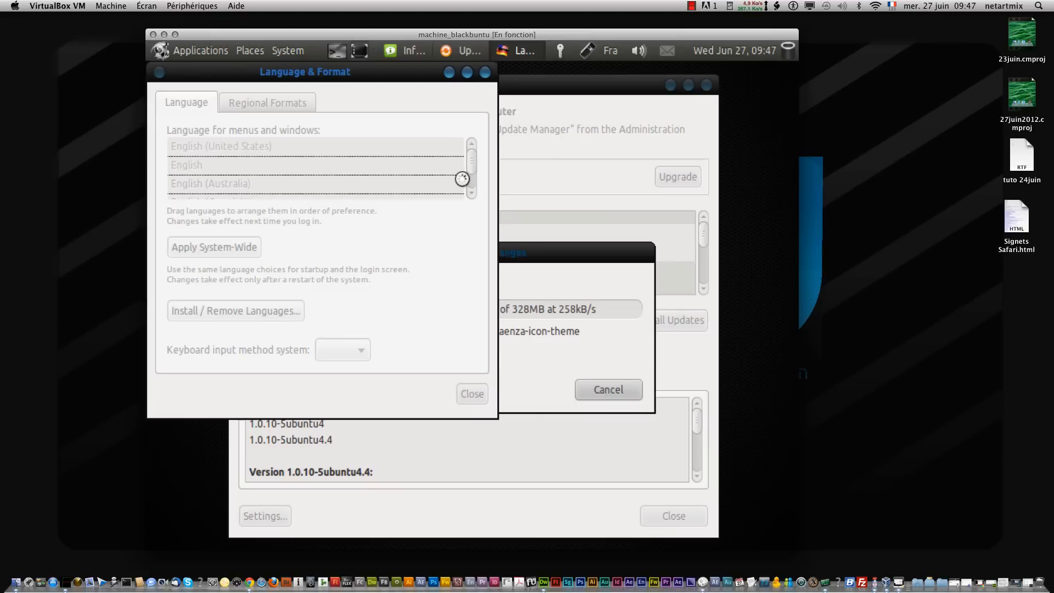
Step: Show the download details of the running system update, cancel that update, and close Update Manager
click(598, 261)
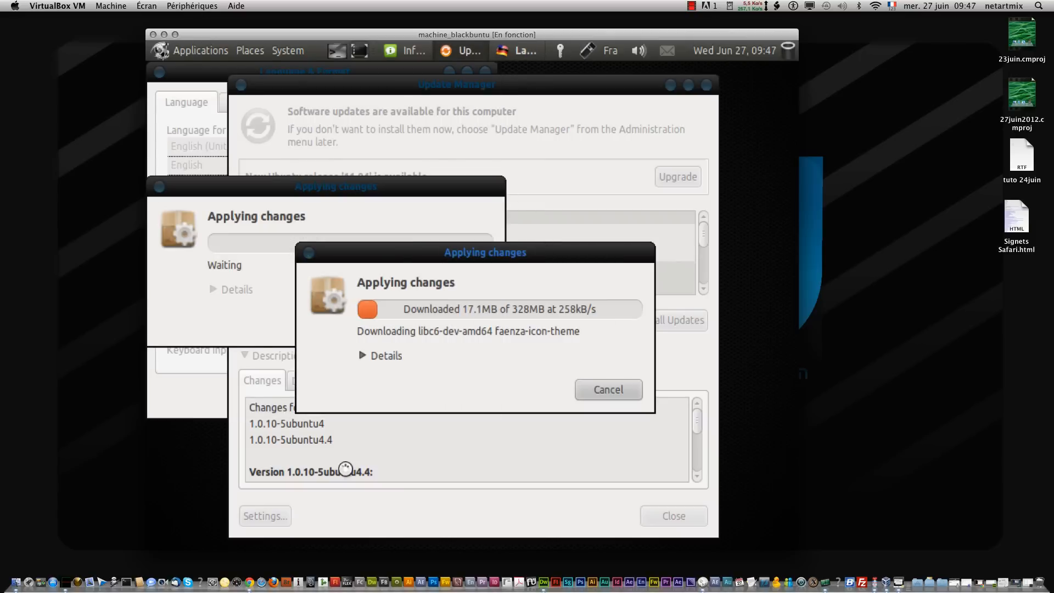
click(362, 354)
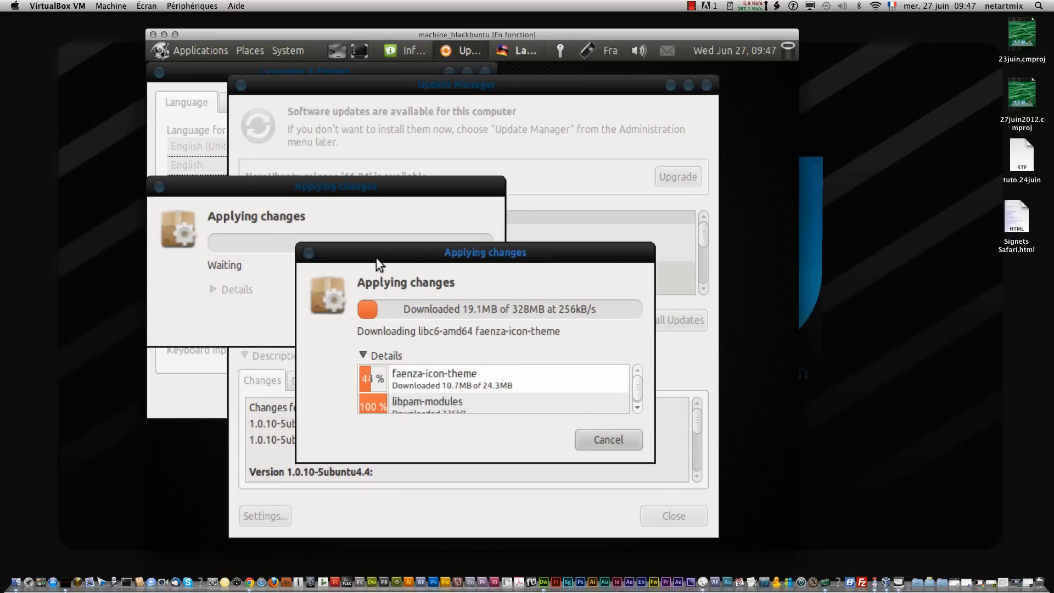
click(604, 443)
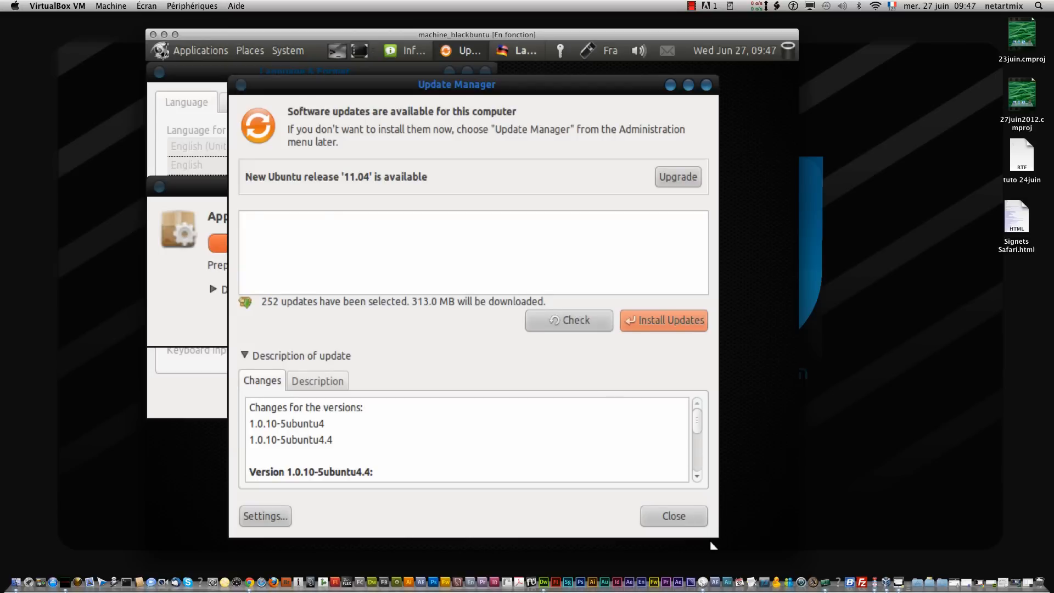
click(680, 524)
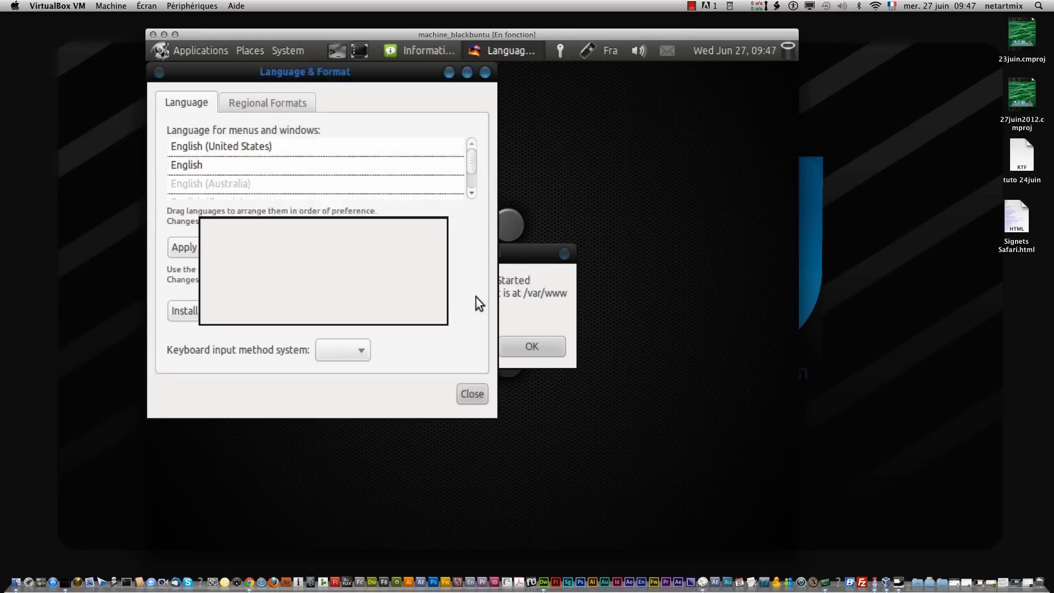
Step: Recheck the languages offered for menus and windows, and close the Language & Format window
click(522, 295)
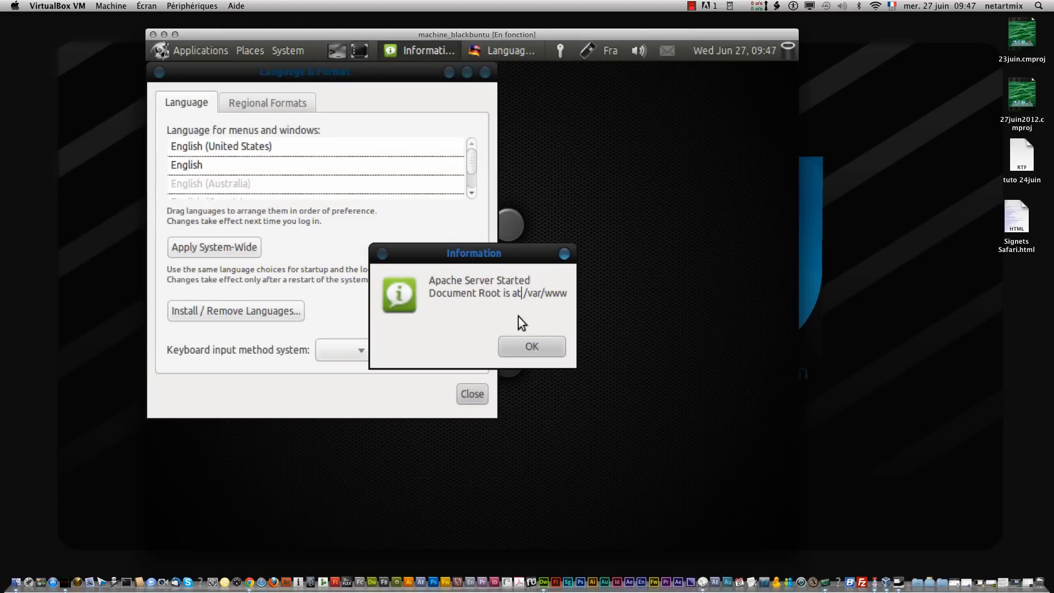
click(279, 251)
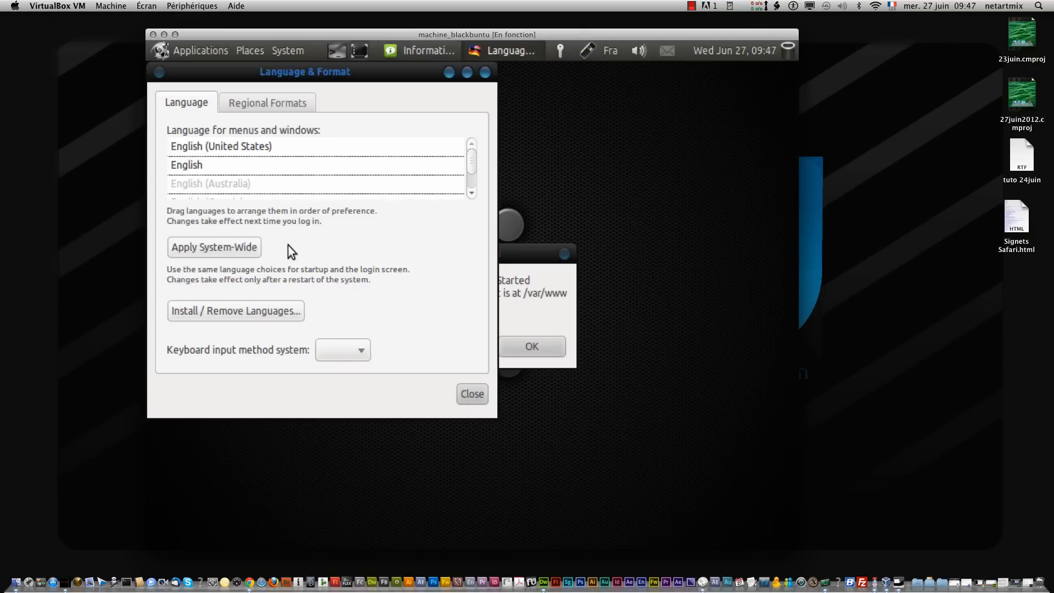
scroll(230, 156, down, 2)
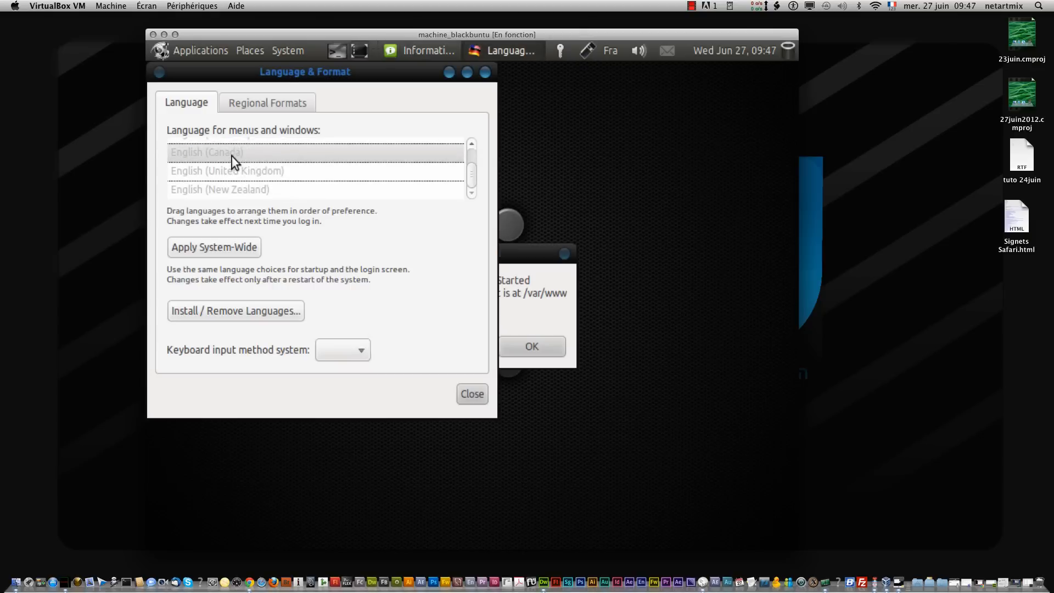
click(484, 72)
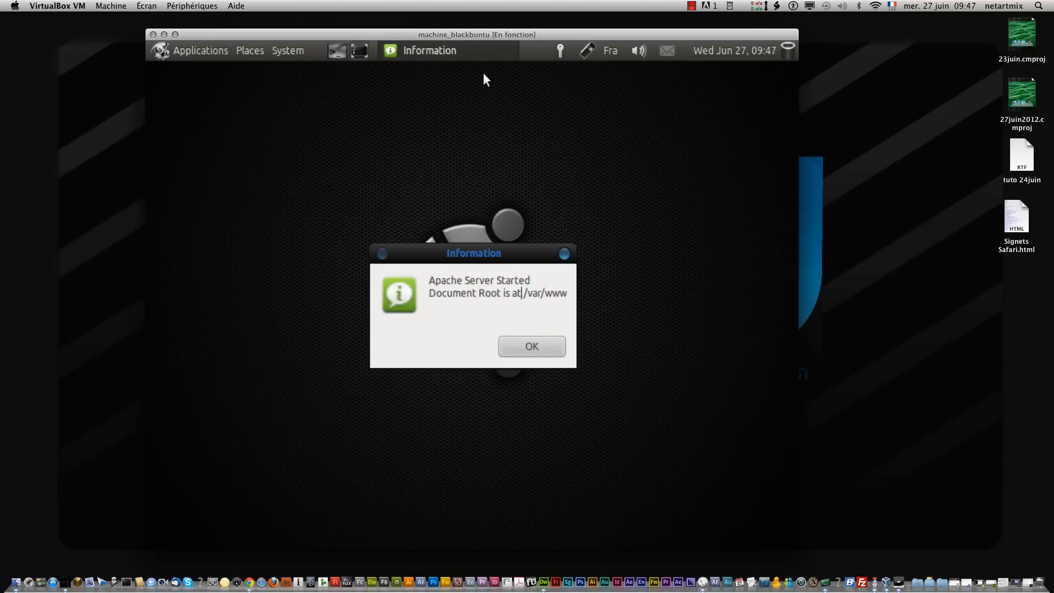
Step: Look through the Pentest, Graphics and Internet application categories and the mail and messaging shortcuts
click(160, 52)
mouse_move(204, 106)
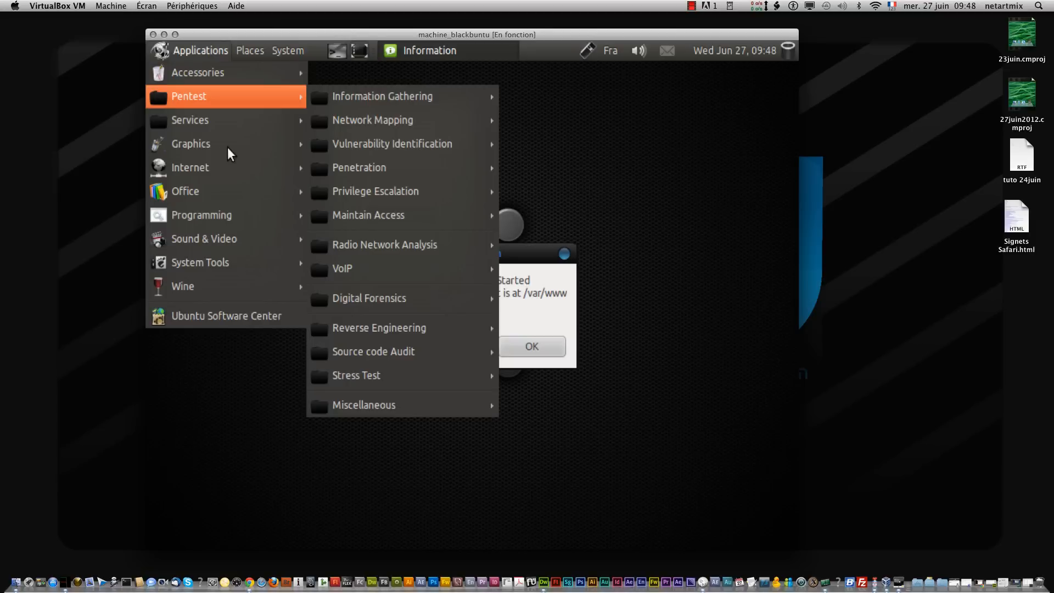
mouse_move(229, 166)
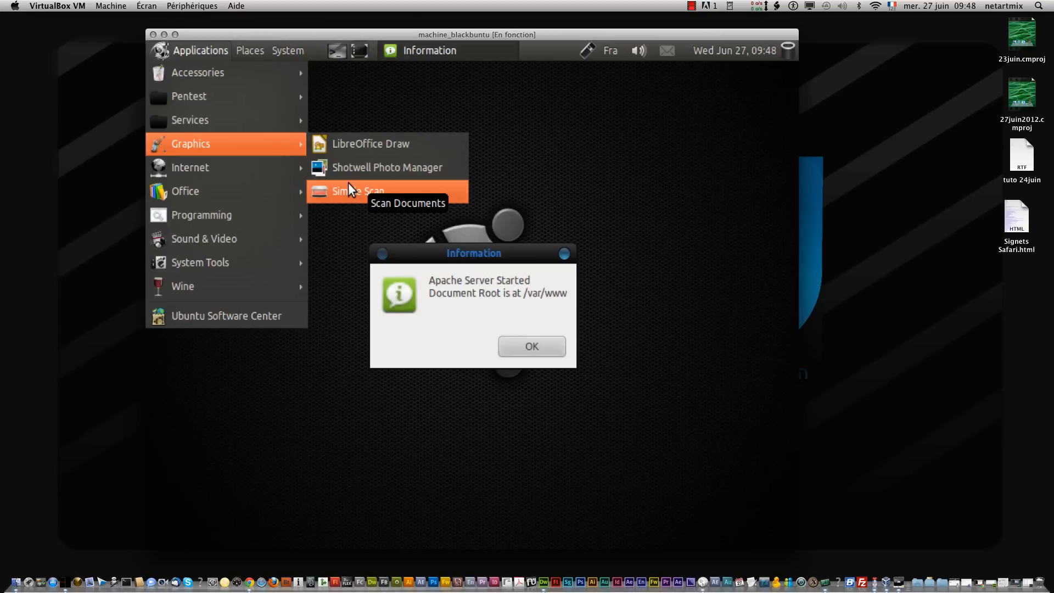
mouse_move(283, 164)
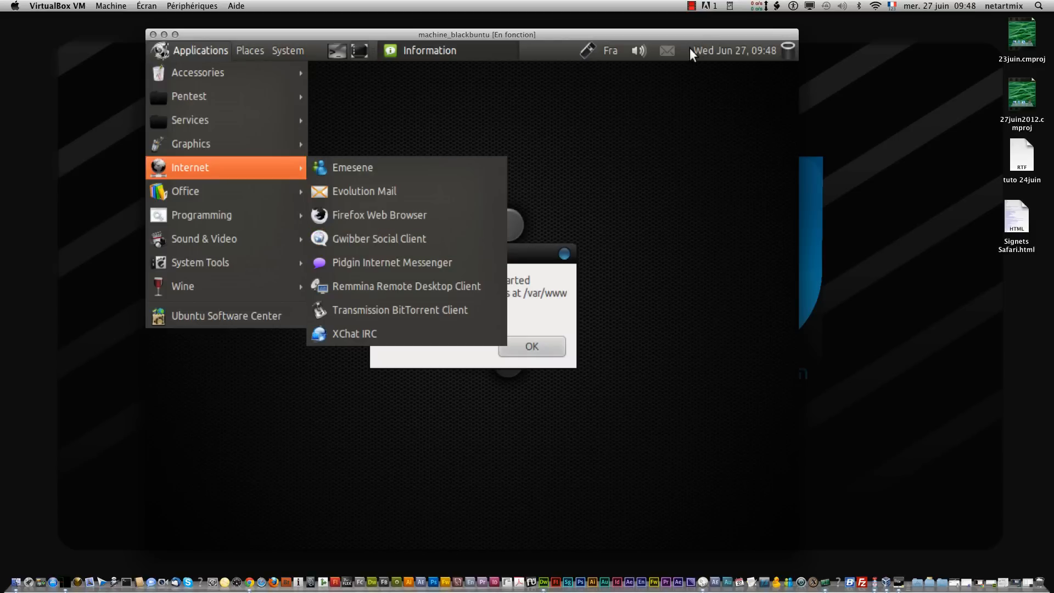
click(661, 54)
click(664, 51)
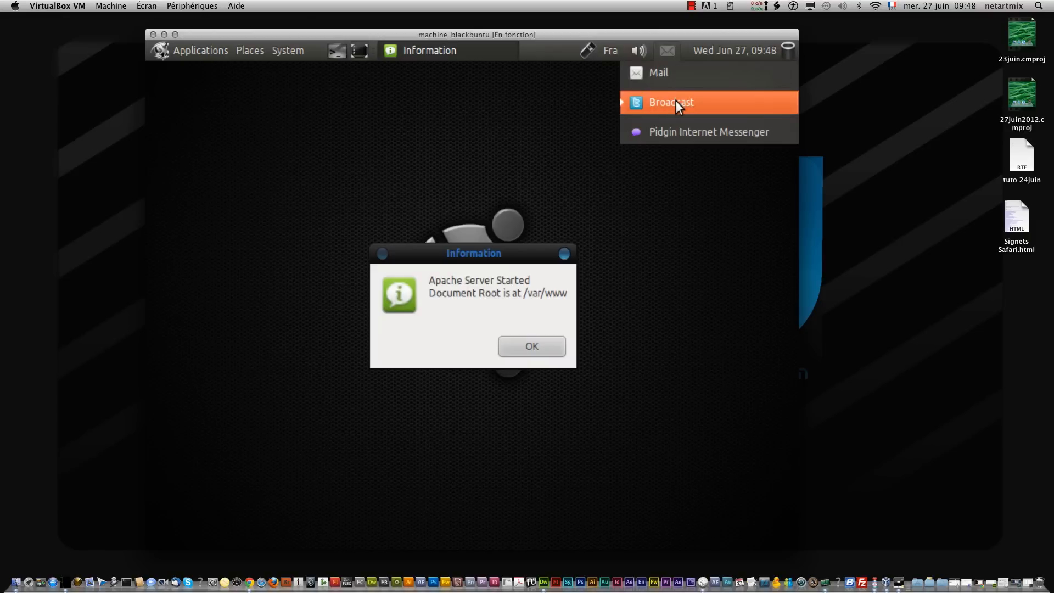
Step: Start Gwibber Social Client and close its Broadcast Accounts window without adding an account
click(168, 57)
click(160, 55)
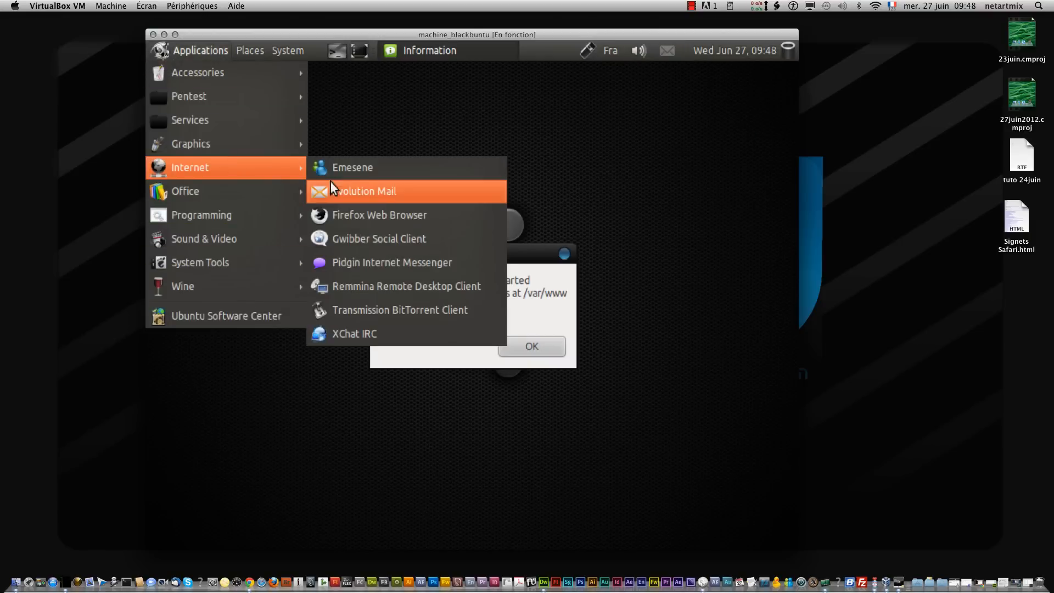
click(406, 234)
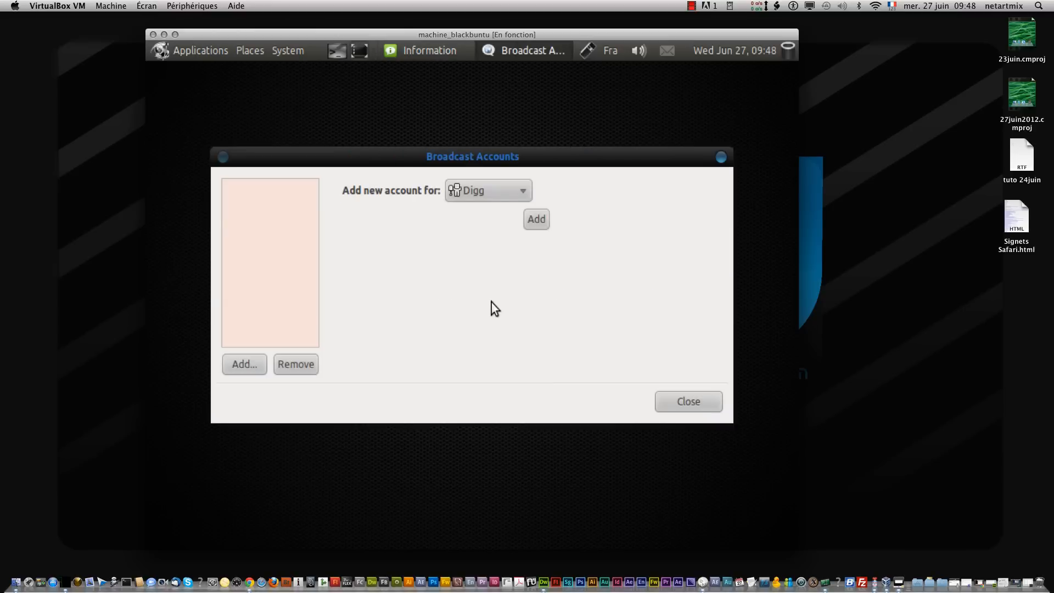
click(720, 157)
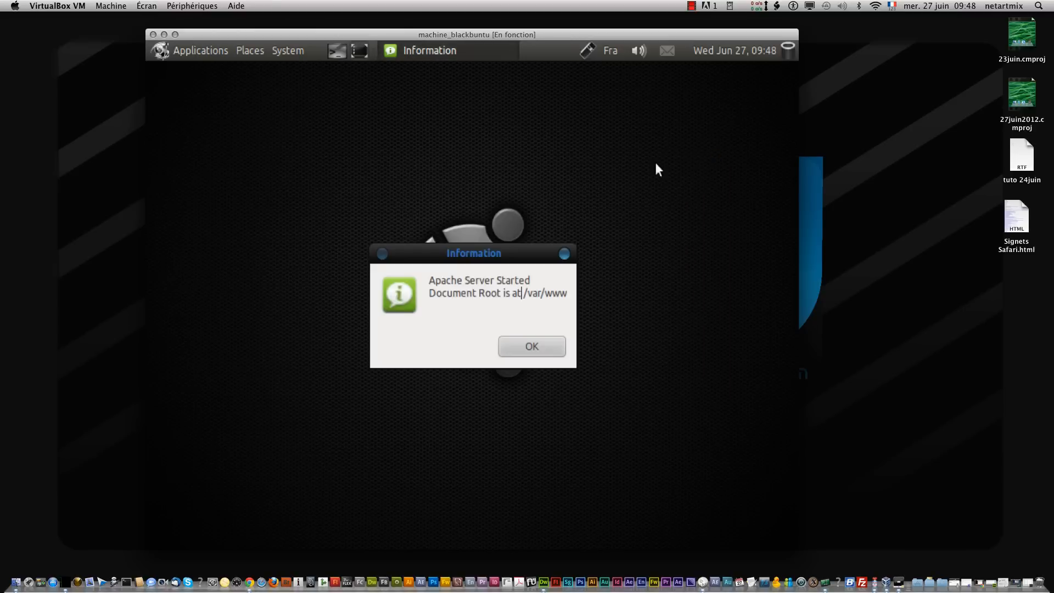
Step: Look through the programs in the Internet, Office and Programming application categories
click(167, 48)
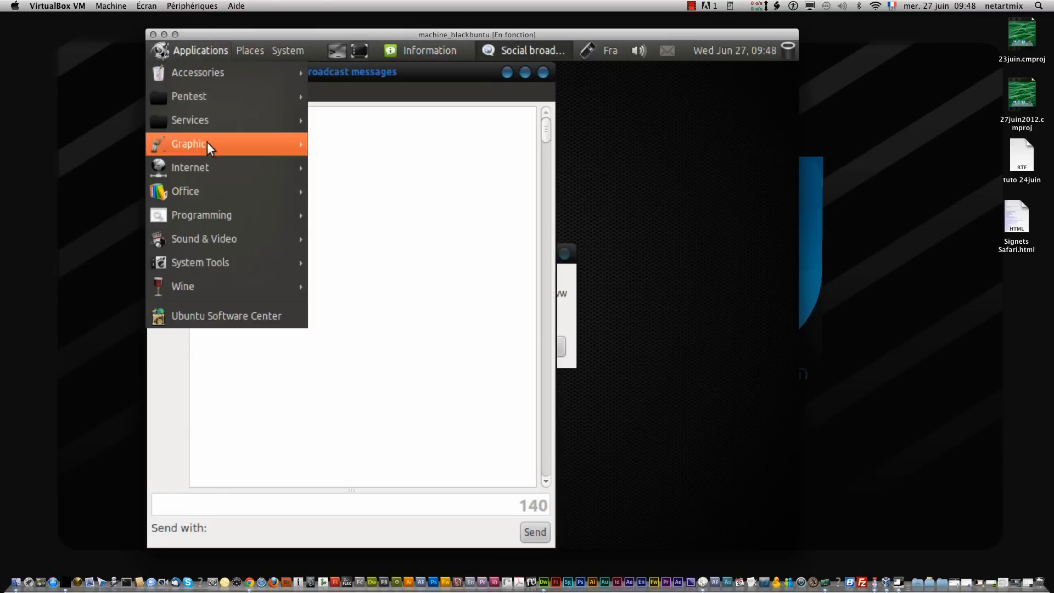
mouse_move(212, 150)
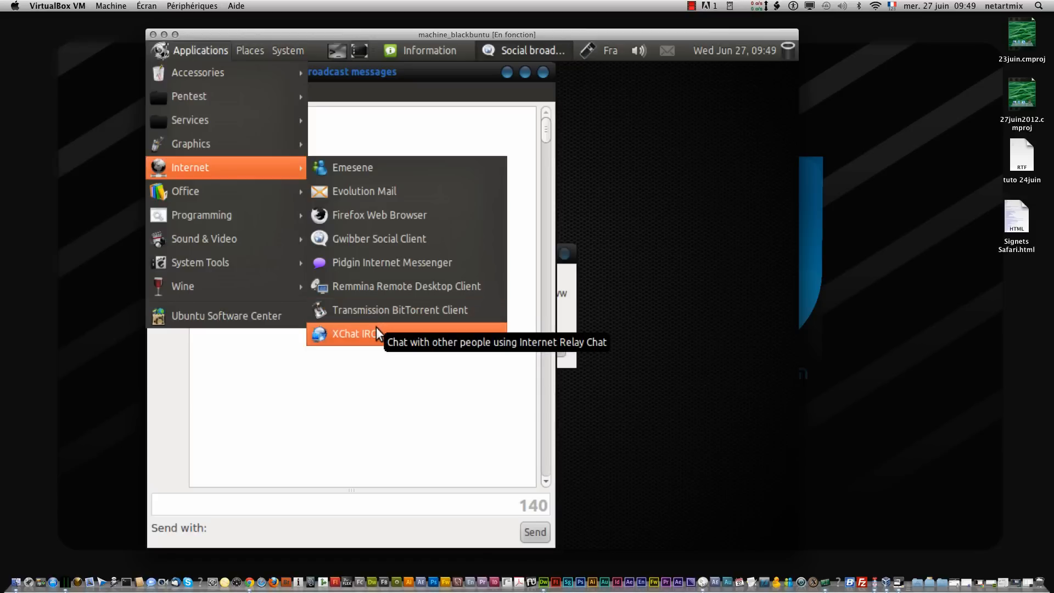
mouse_move(235, 194)
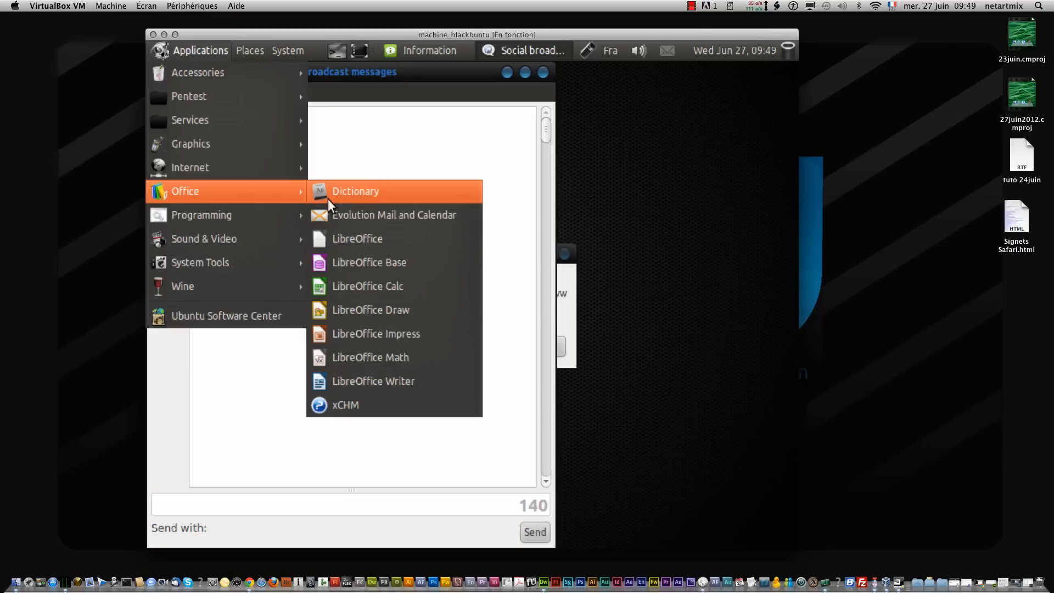
mouse_move(251, 214)
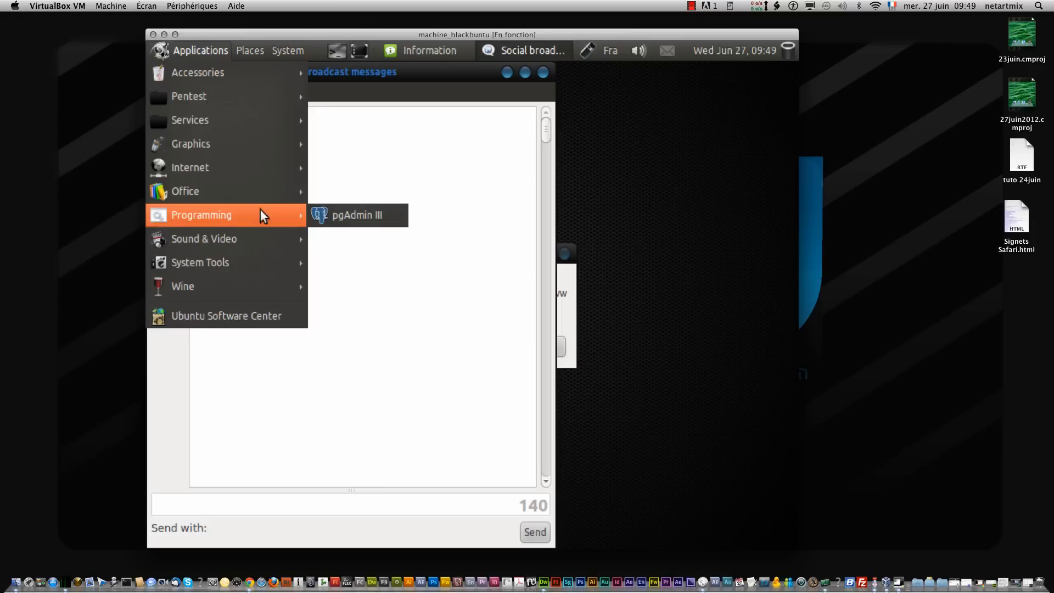
Step: Start pgAdmin III and examine its Statistics and Dependents views, the server list, and the file and view commands
click(341, 212)
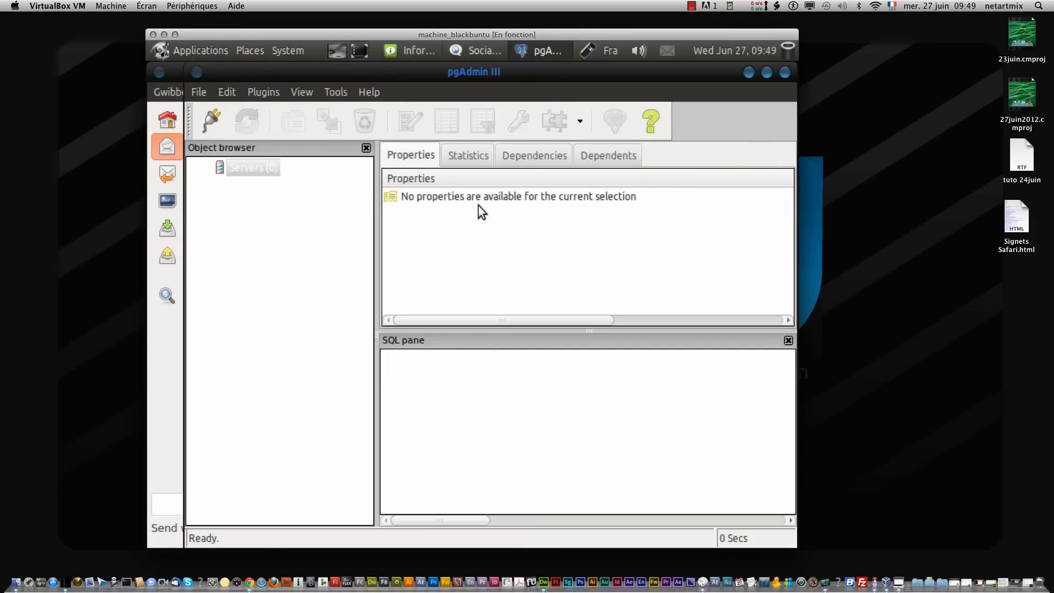
click(476, 145)
click(610, 149)
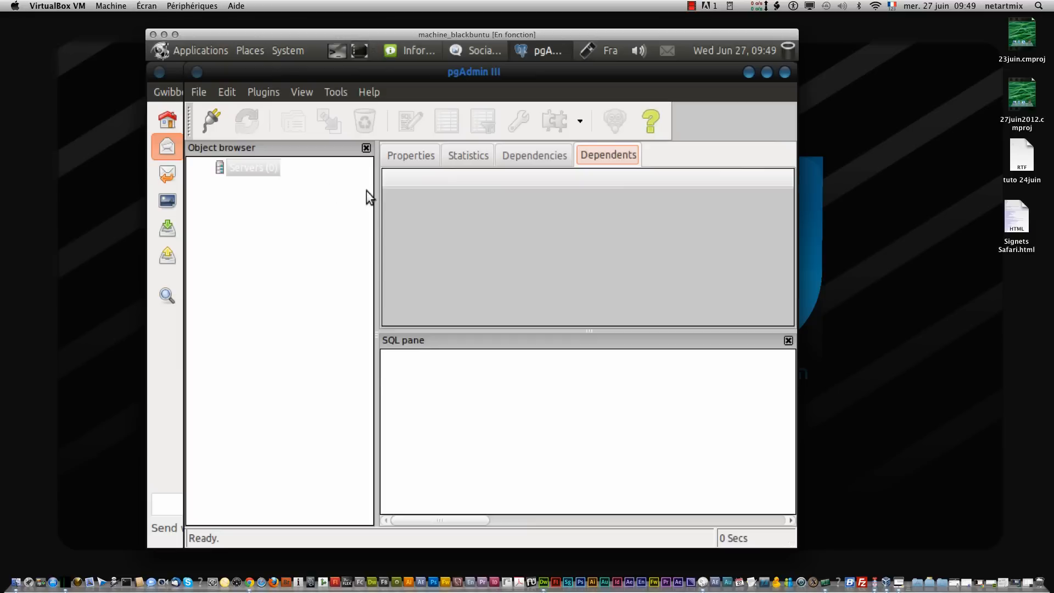
click(239, 168)
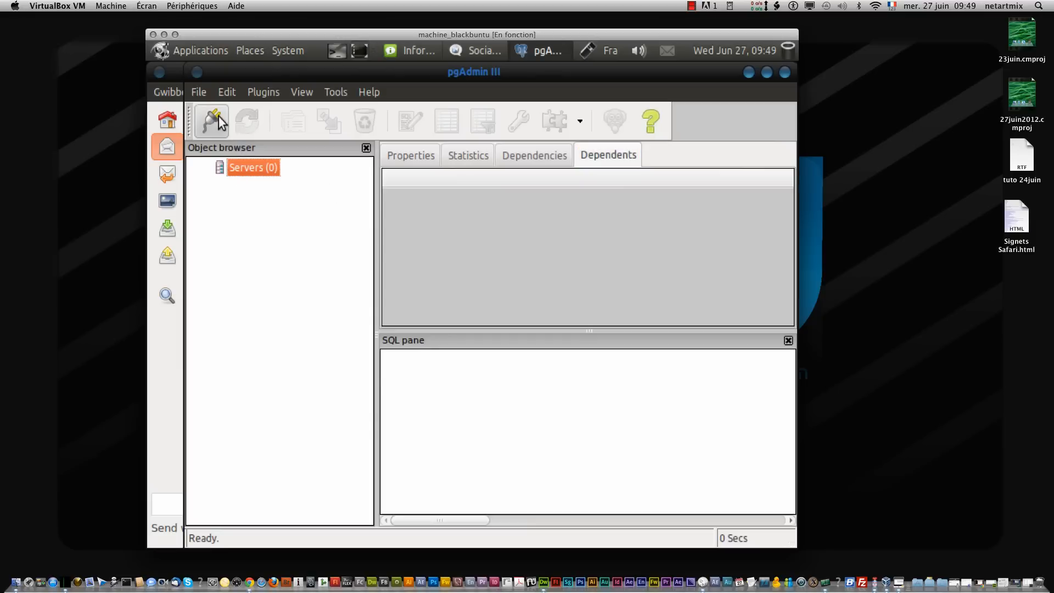
click(198, 93)
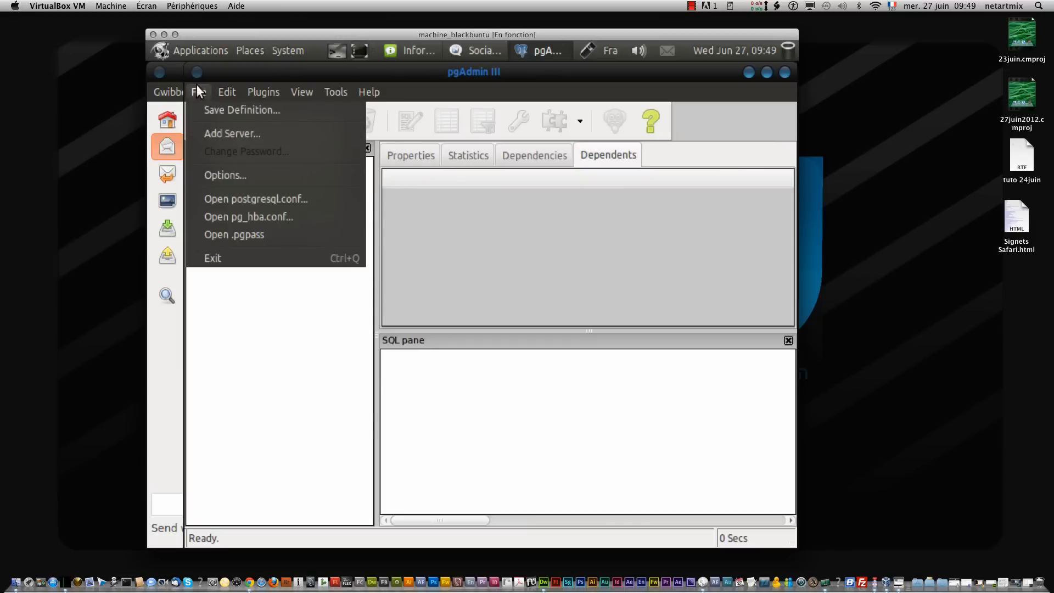
click(198, 92)
click(302, 92)
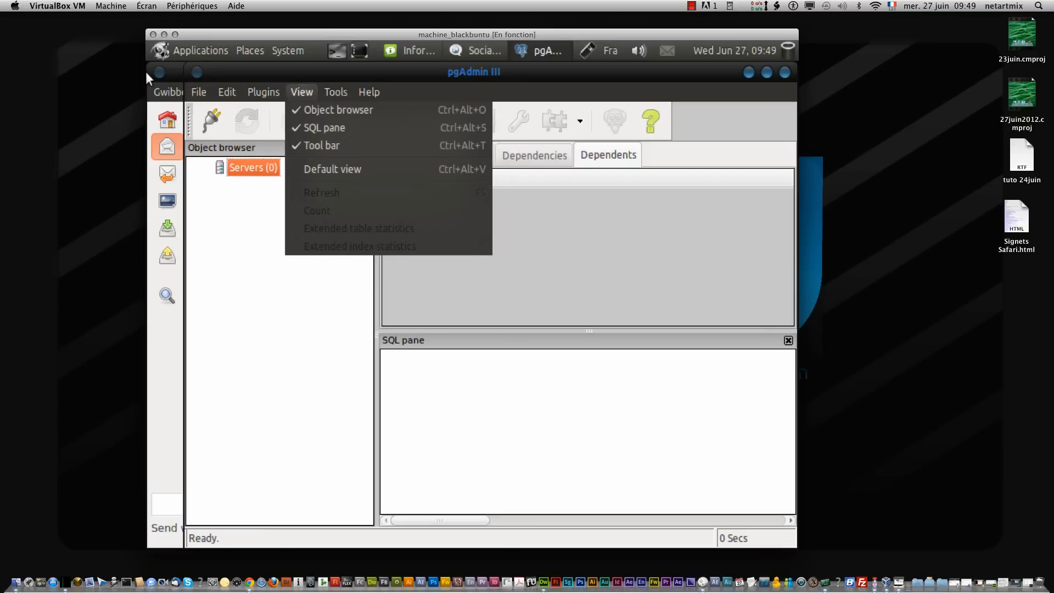
Step: Close the pgAdmin III window and Gwibber's Social broadcast messages window
mouse_move(193, 85)
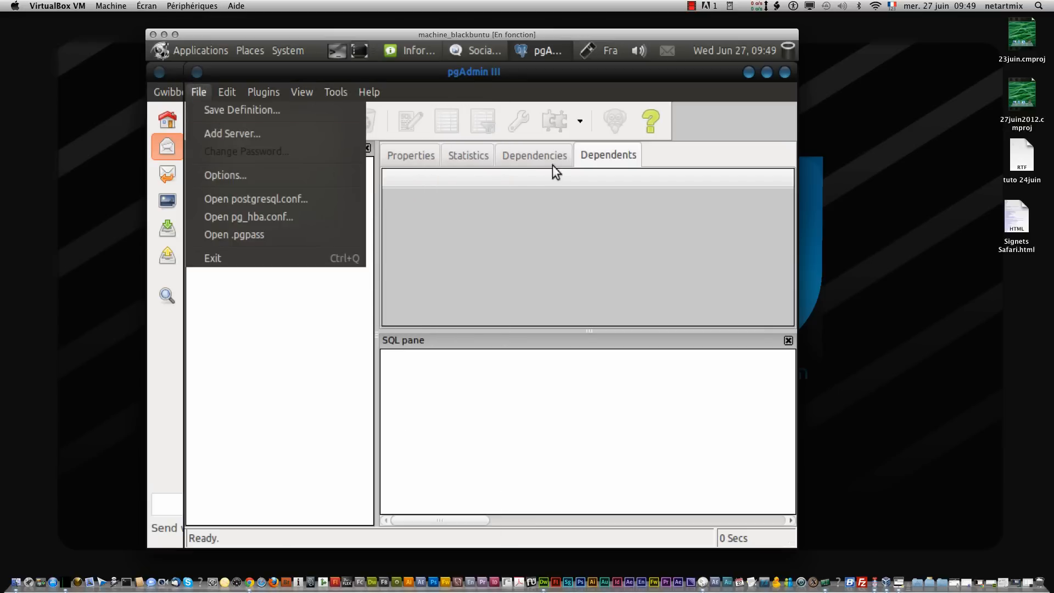
click(784, 76)
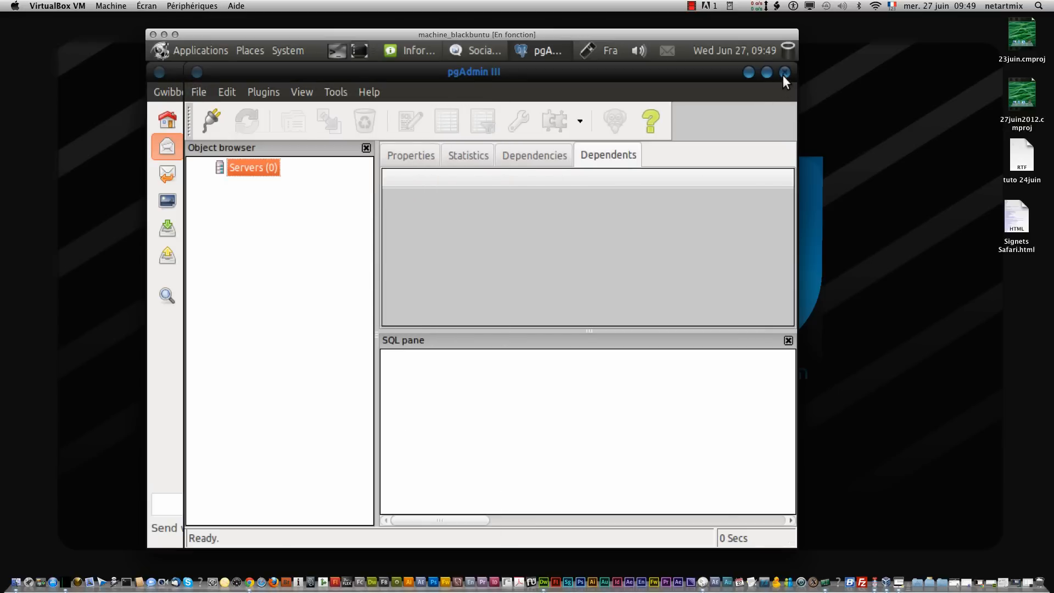
click(783, 73)
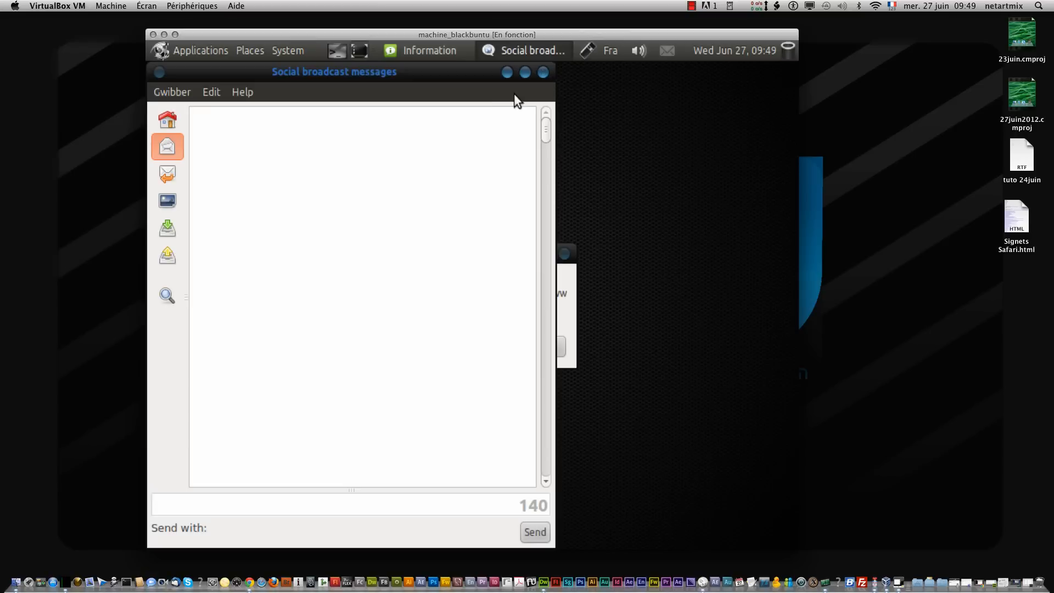
click(544, 73)
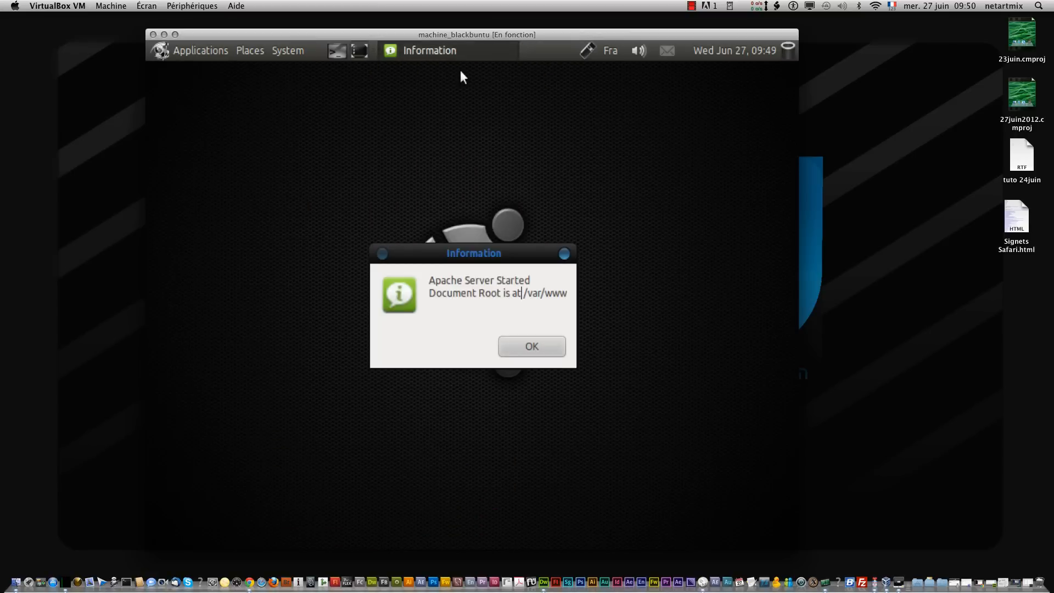
Step: Look through the Sound & Video and System Tools programs, and start Htop to view the running processes before closing it
click(155, 50)
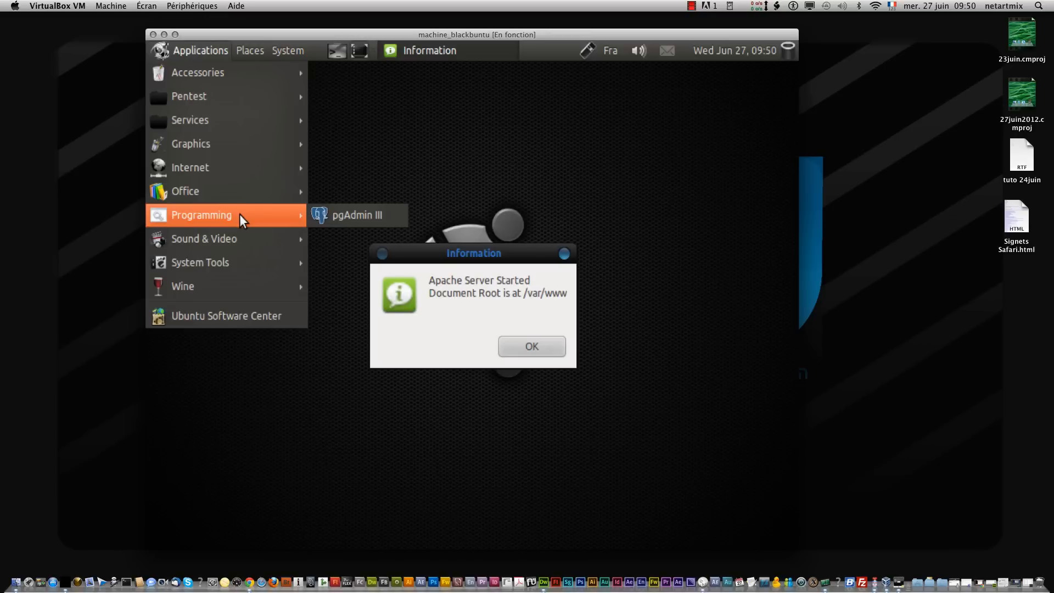
mouse_move(242, 239)
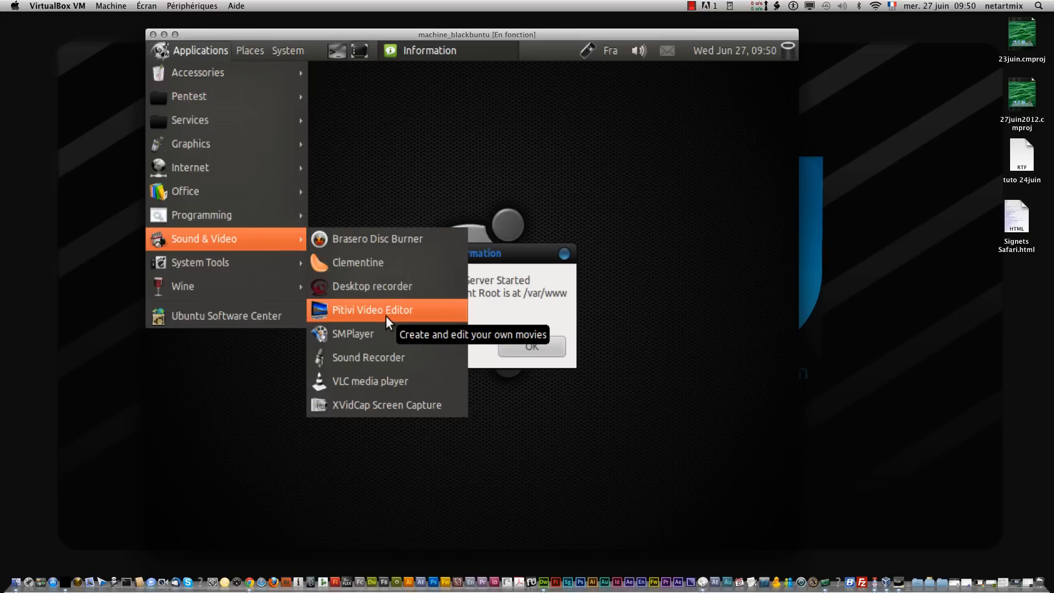
mouse_move(271, 268)
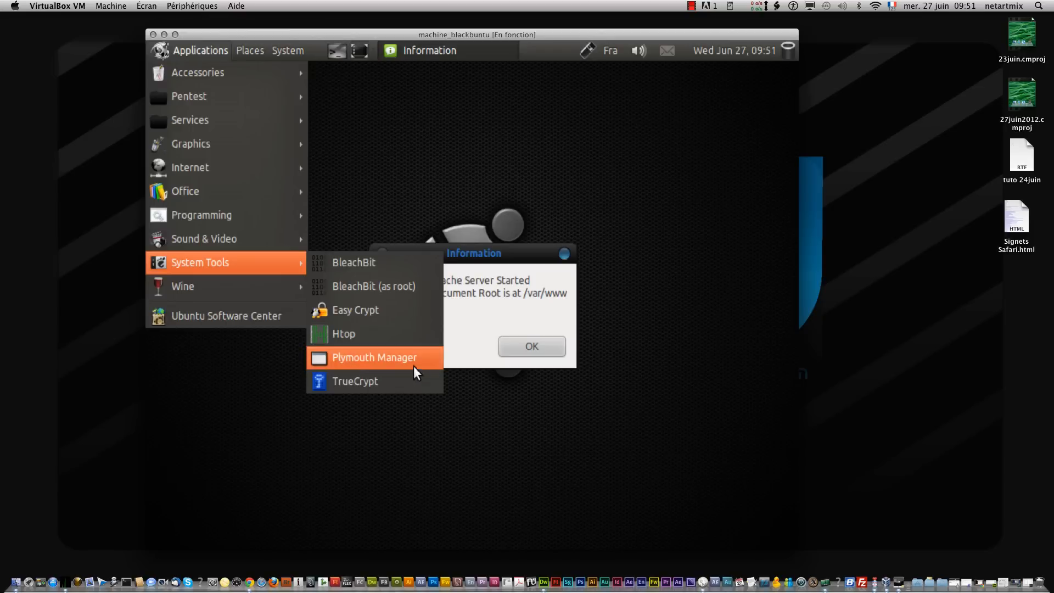
click(378, 344)
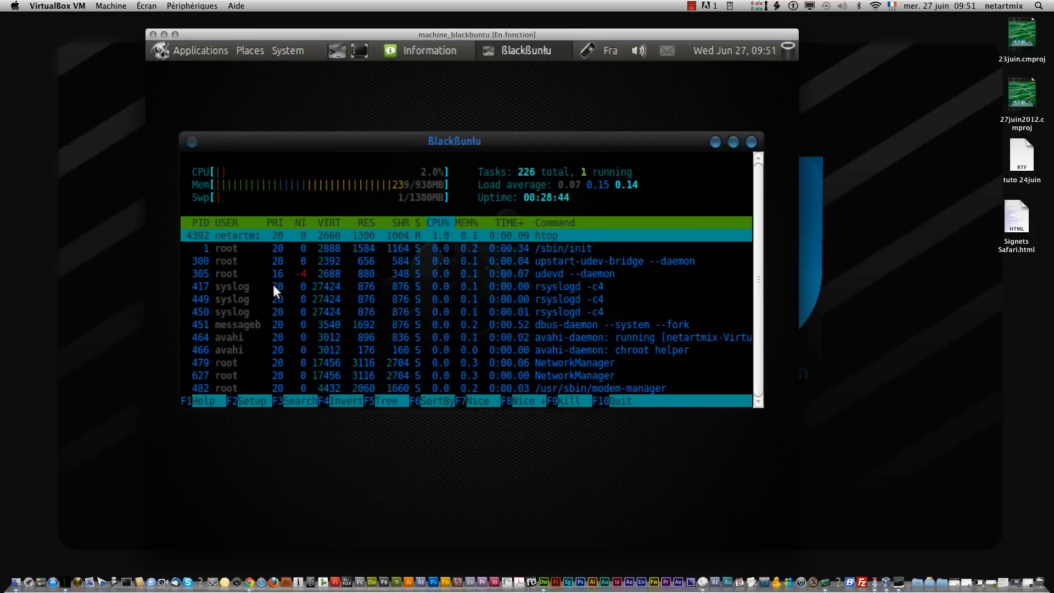
click(653, 374)
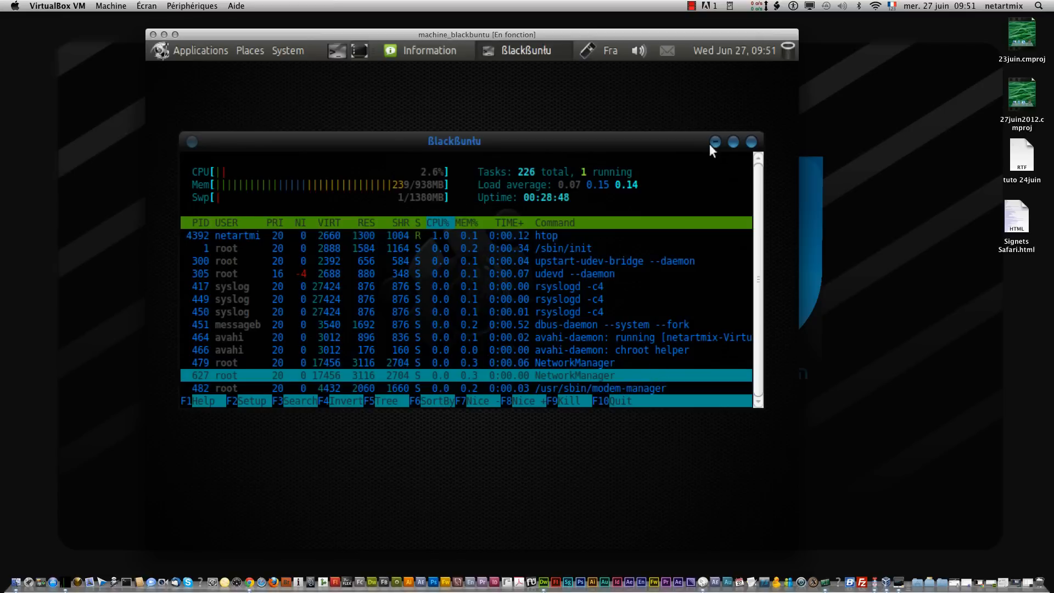
click(751, 143)
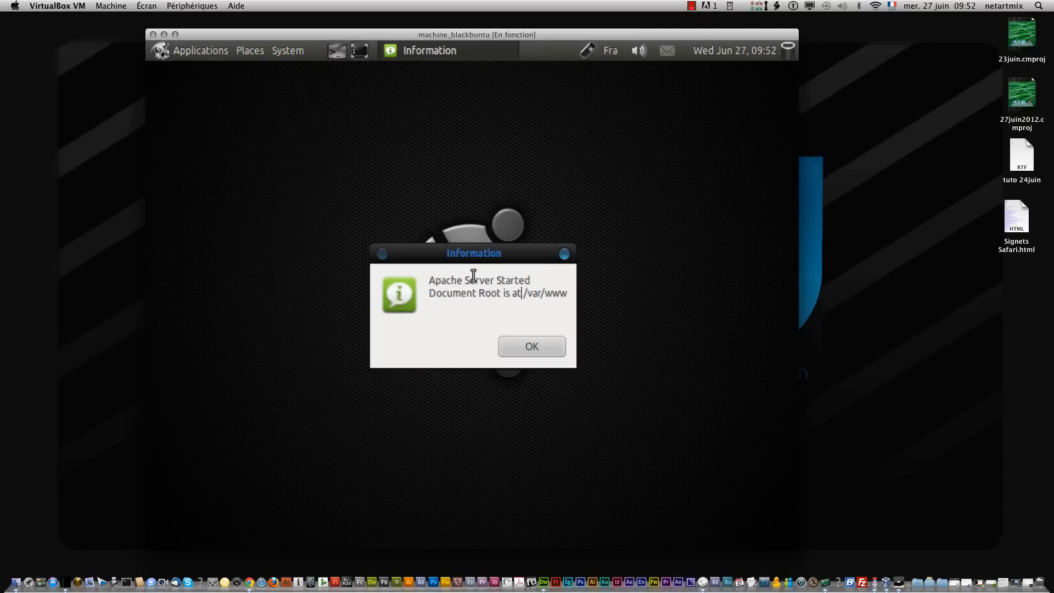
Step: Start the MySQL server, and move its message and the Apache message side by side below the desktop logo
click(157, 45)
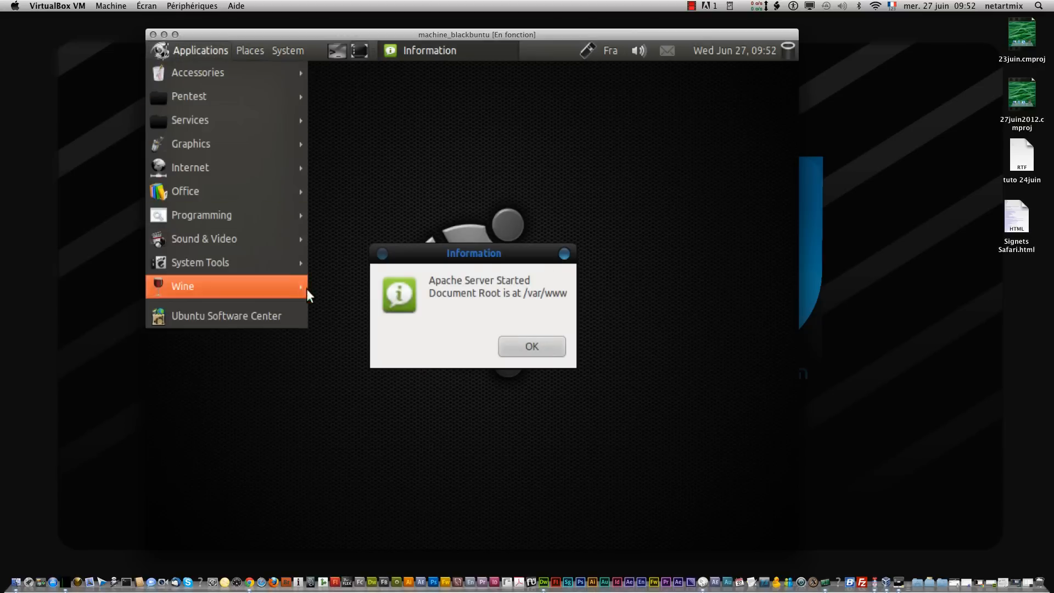
mouse_move(304, 295)
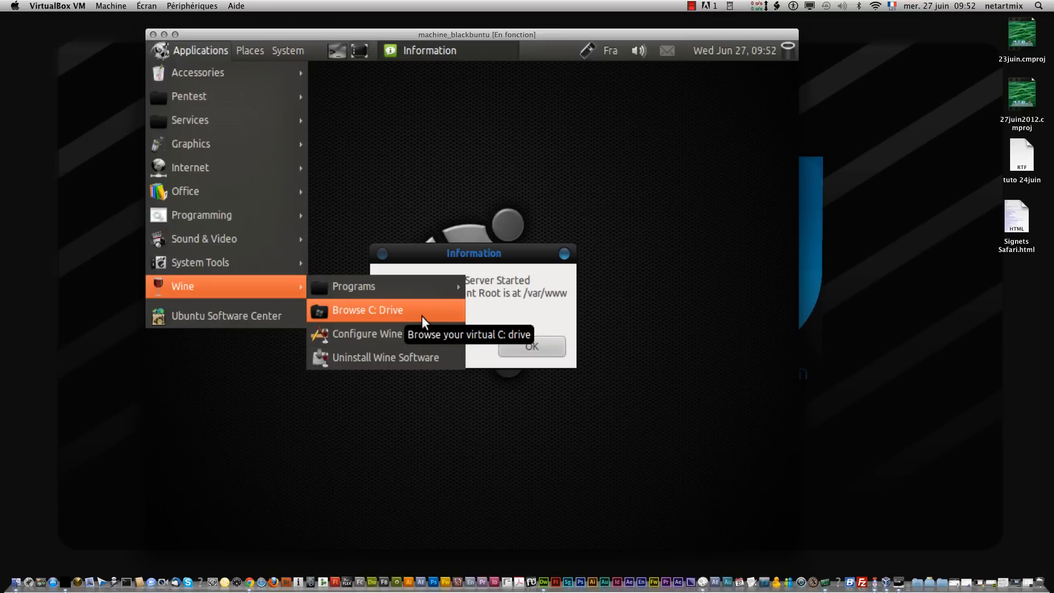
mouse_move(251, 209)
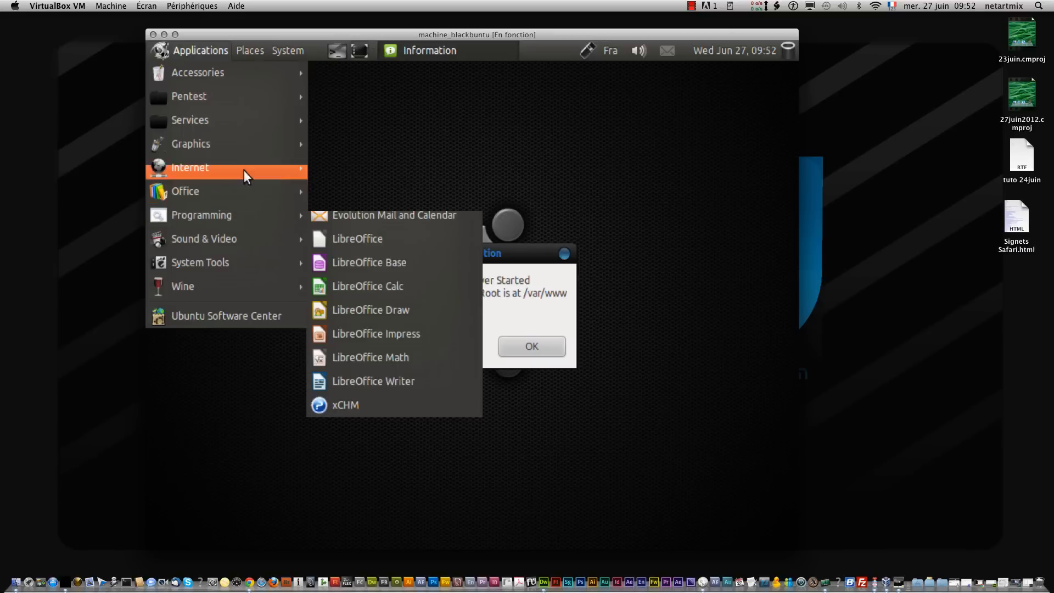
mouse_move(242, 149)
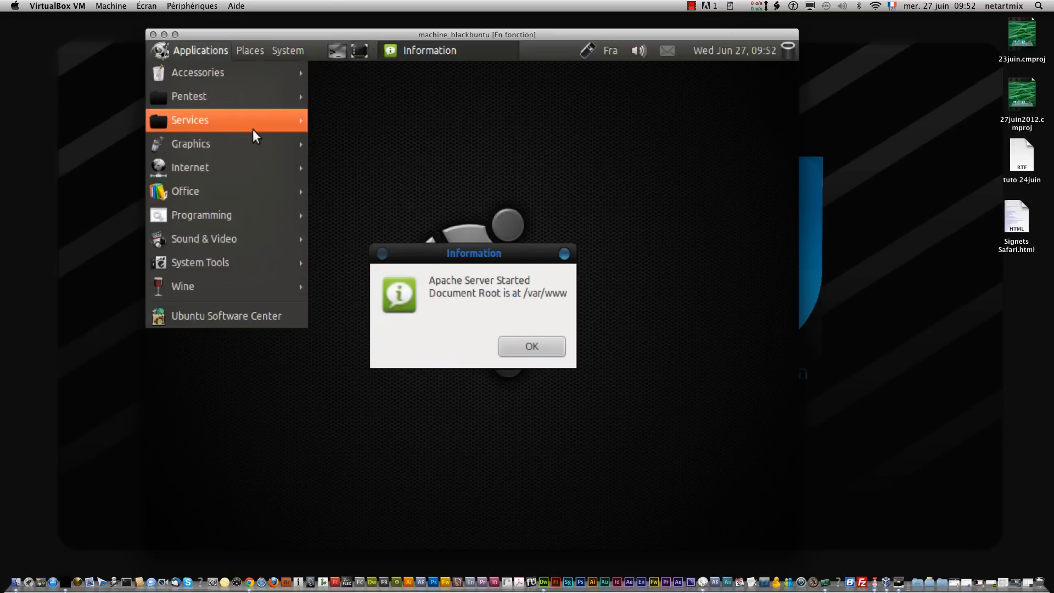
mouse_move(274, 128)
mouse_move(403, 136)
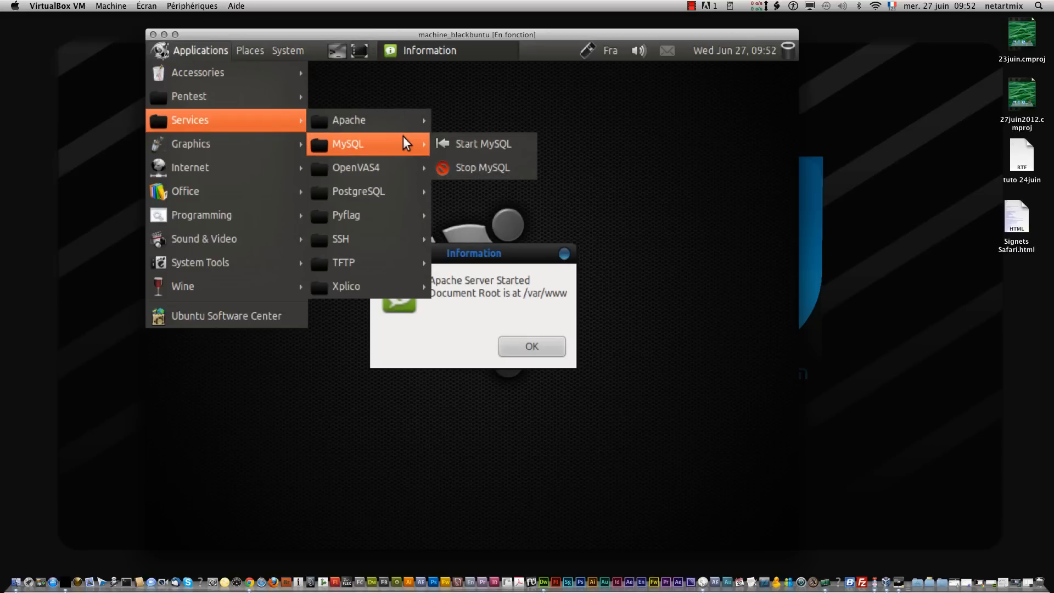
click(512, 144)
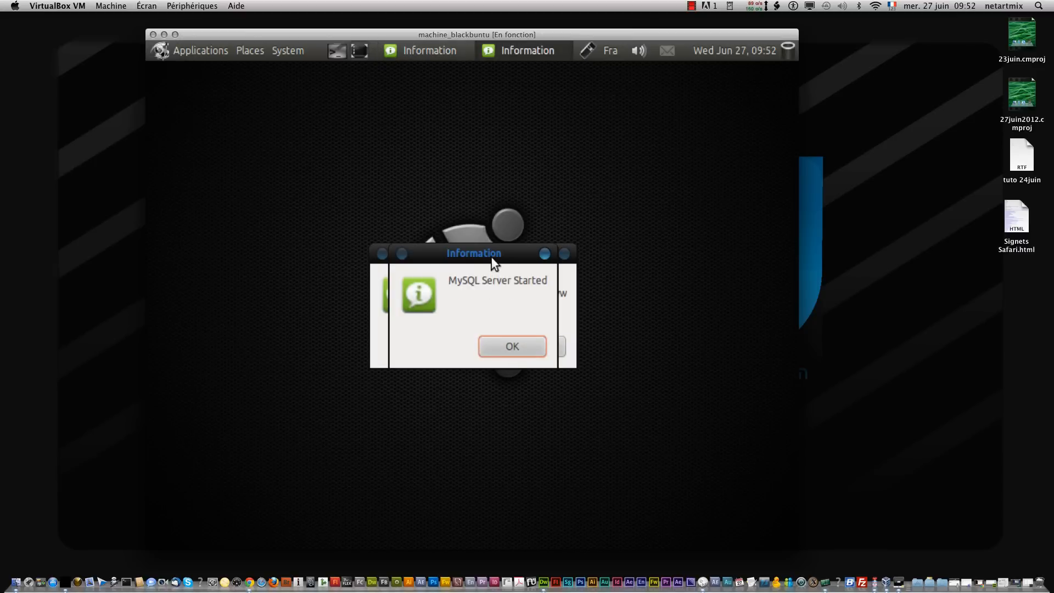
drag(484, 255, 258, 420)
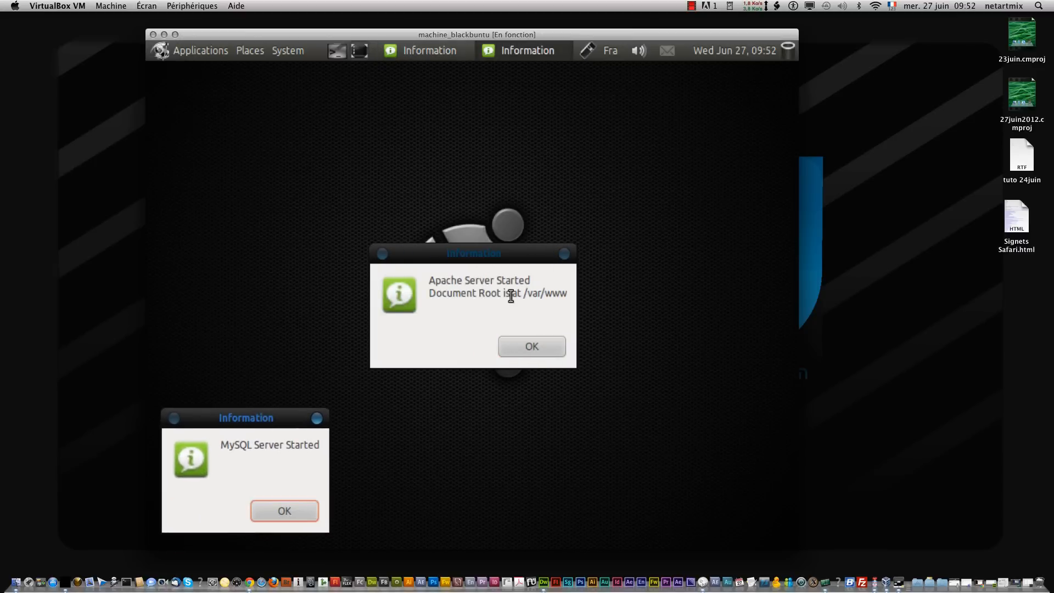
drag(528, 248, 490, 413)
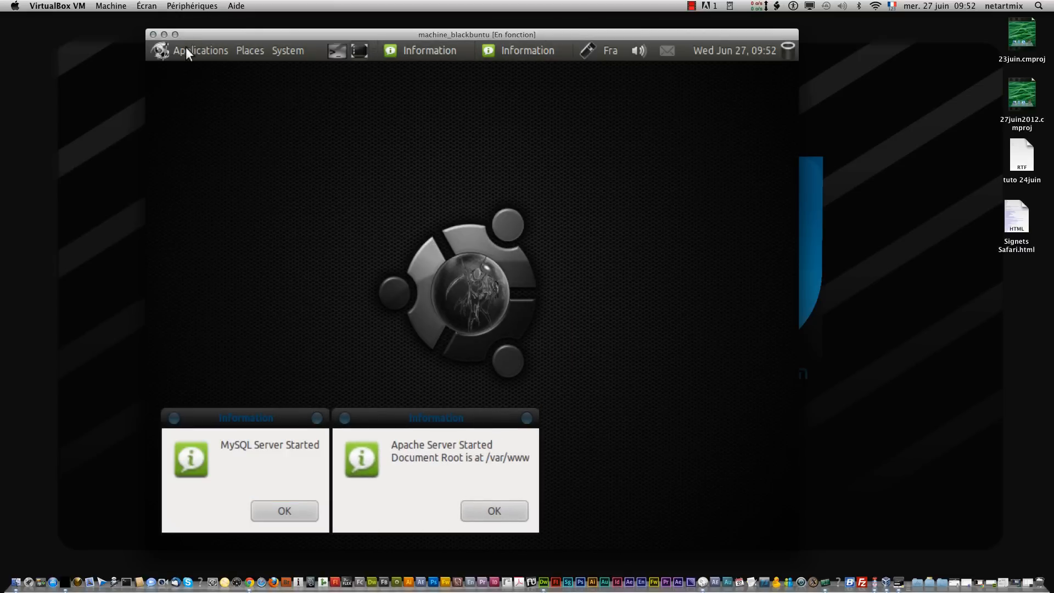
Step: Look through the start and stop commands of the available services, including MySQL, SSH and Xplico
click(163, 49)
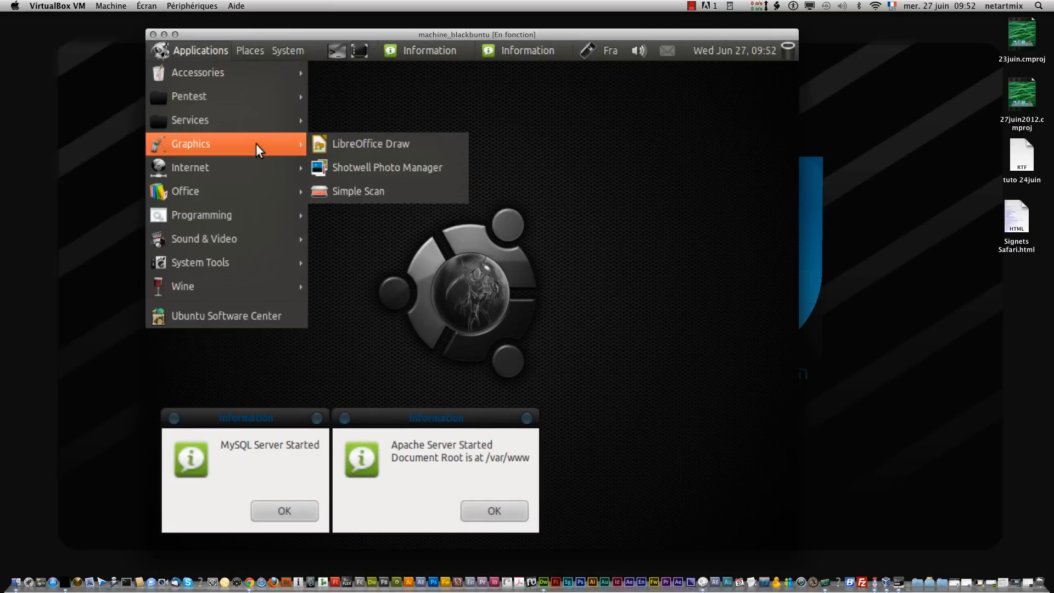
mouse_move(259, 124)
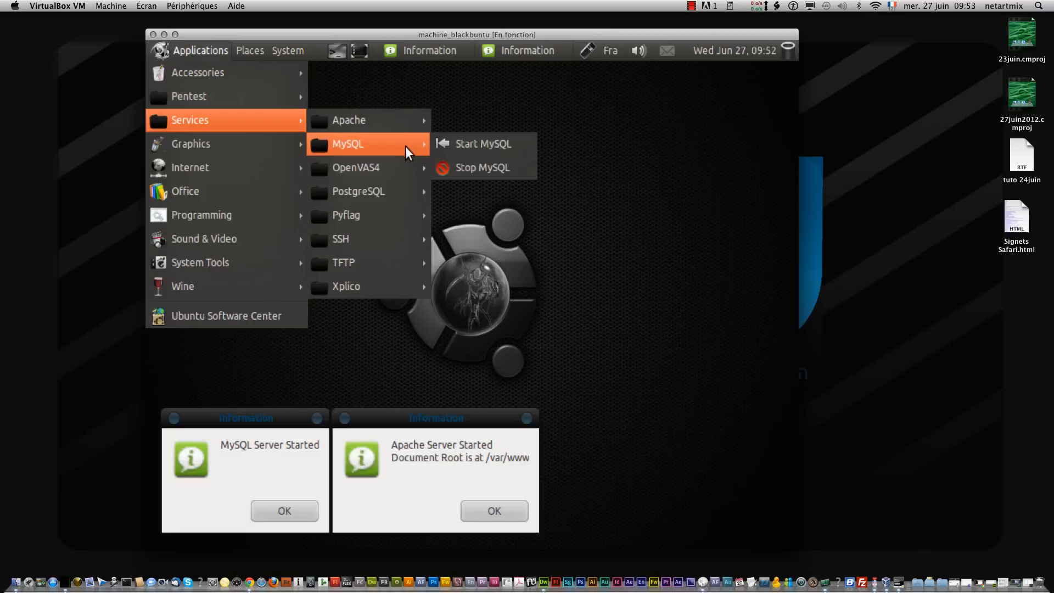
mouse_move(407, 167)
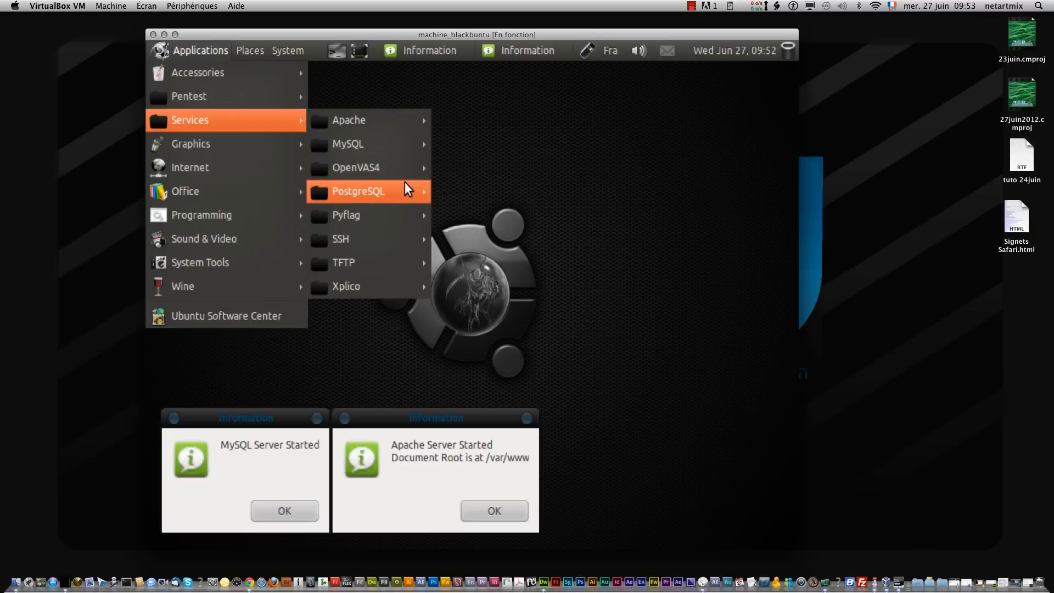
mouse_move(404, 216)
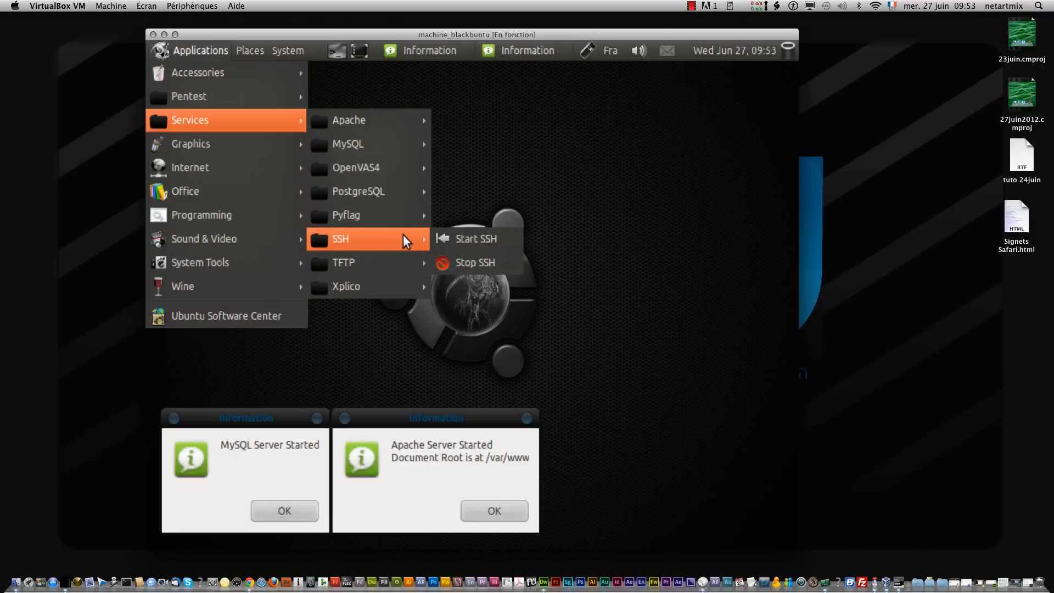
mouse_move(395, 285)
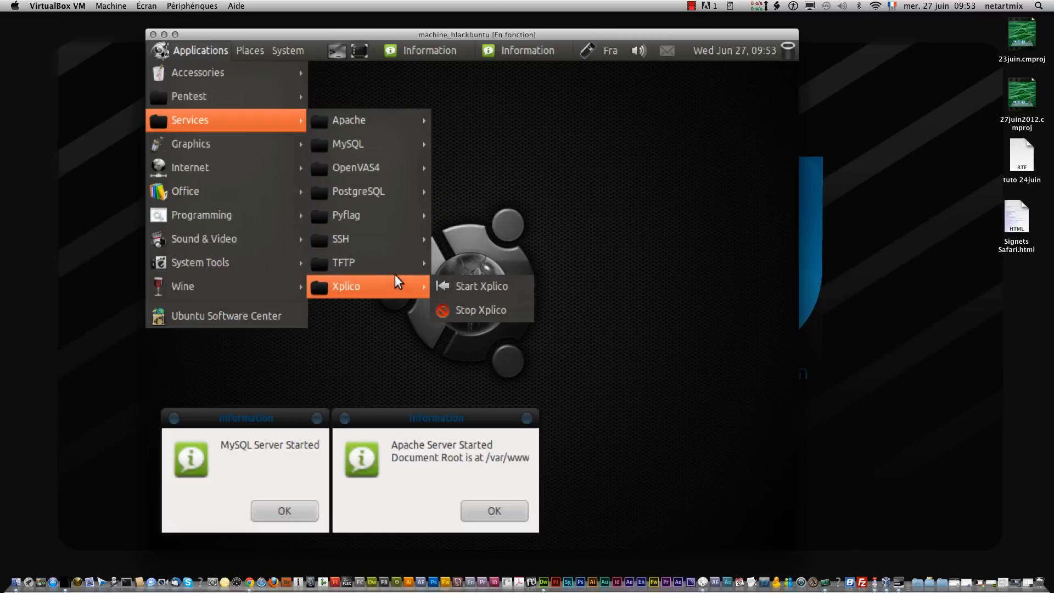
mouse_move(389, 240)
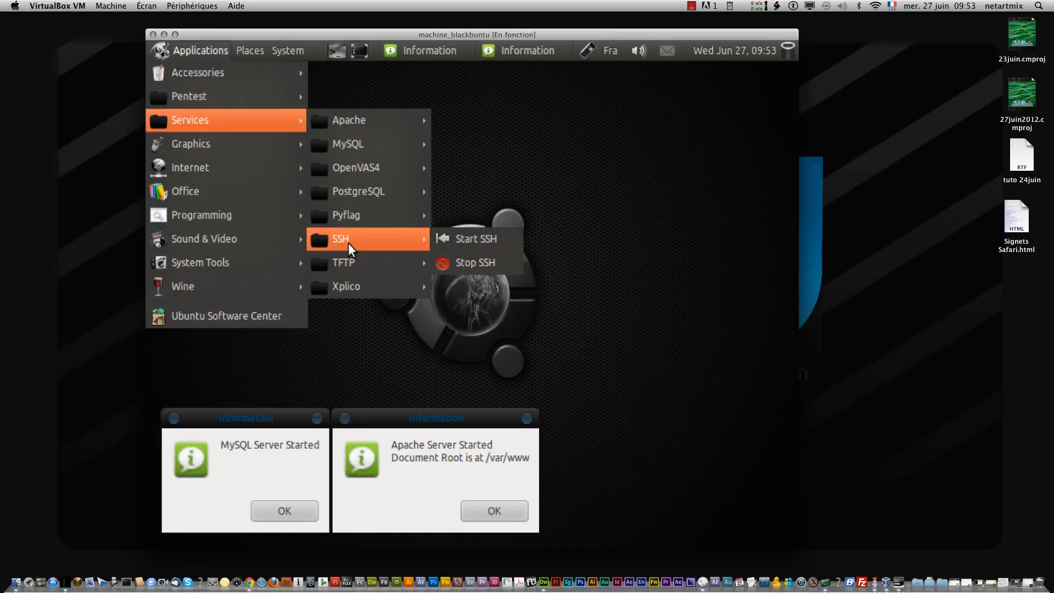
mouse_move(350, 228)
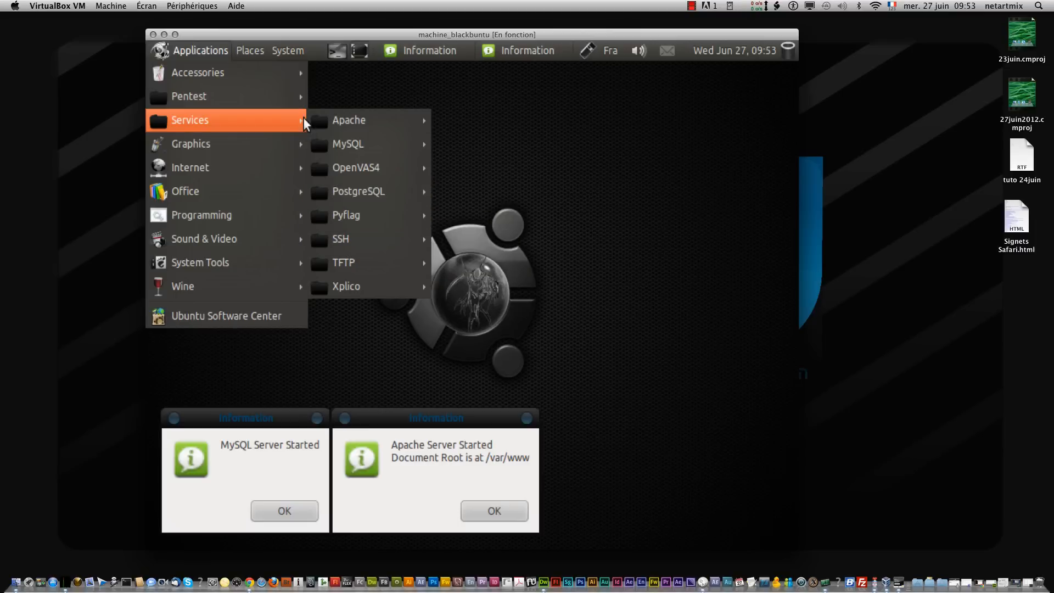
Step: Look through the Pentest tool categories, including the Digital Forensics subcategories
mouse_move(278, 97)
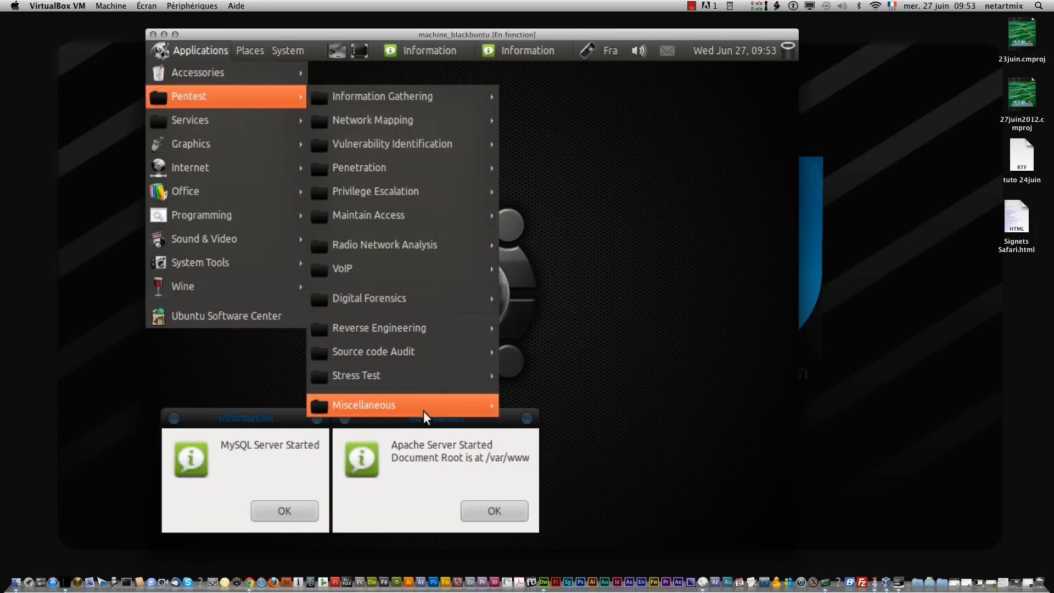
mouse_move(422, 296)
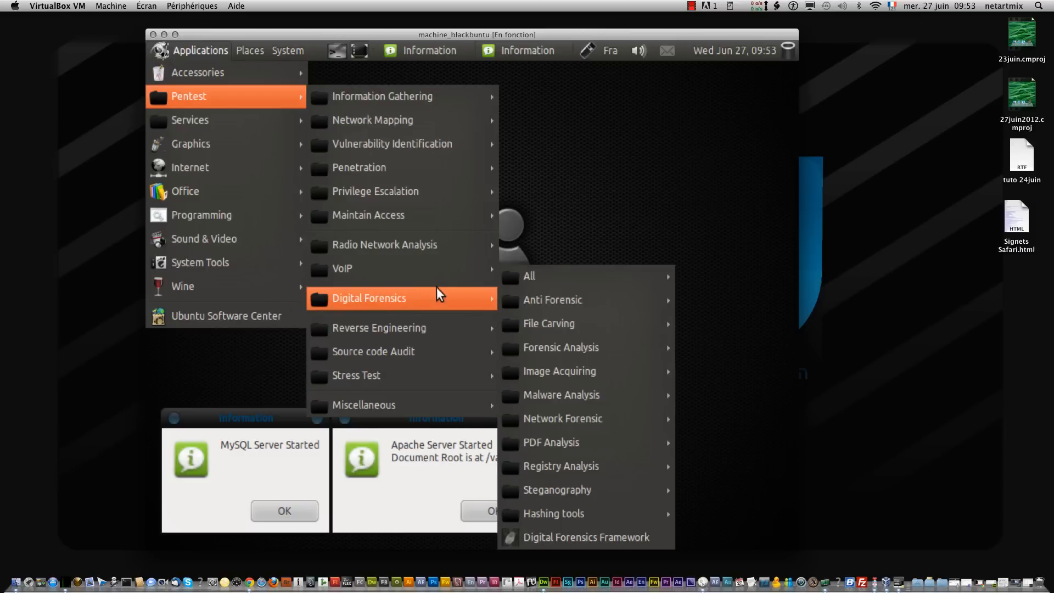
mouse_move(538, 300)
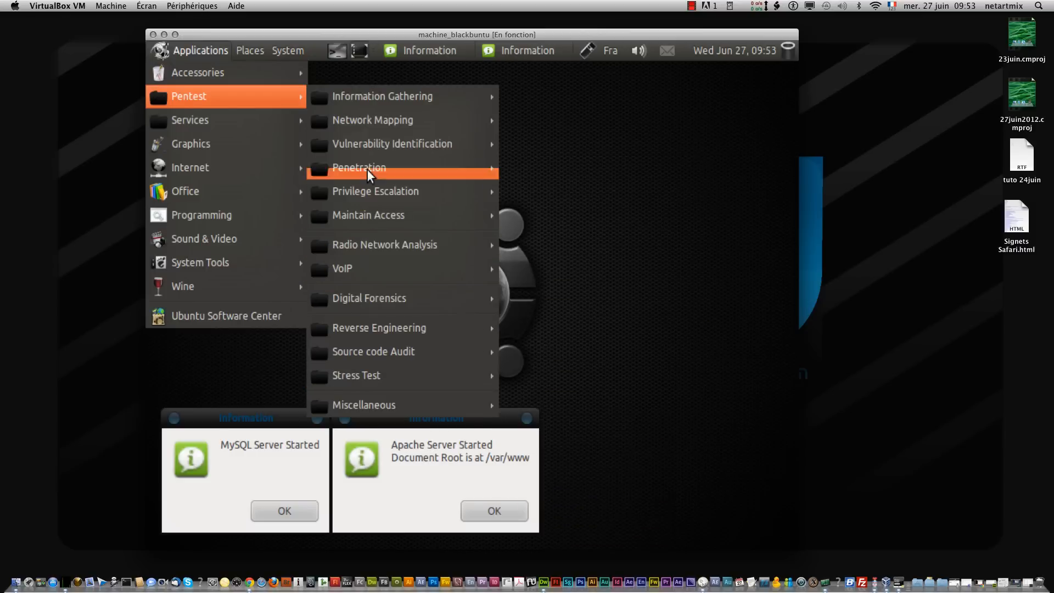
mouse_move(379, 147)
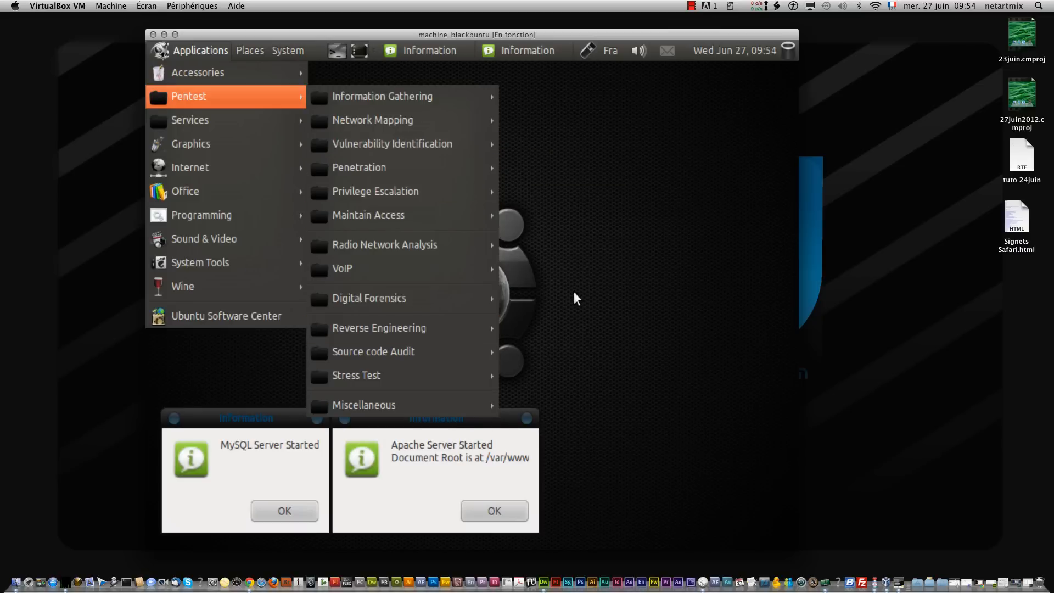
mouse_move(405, 301)
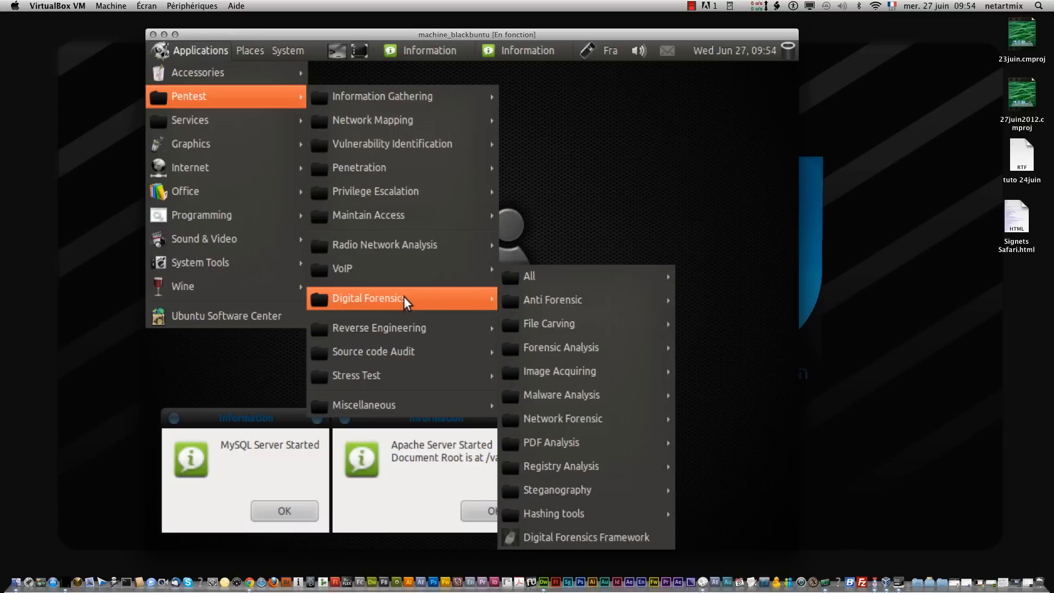
click(647, 75)
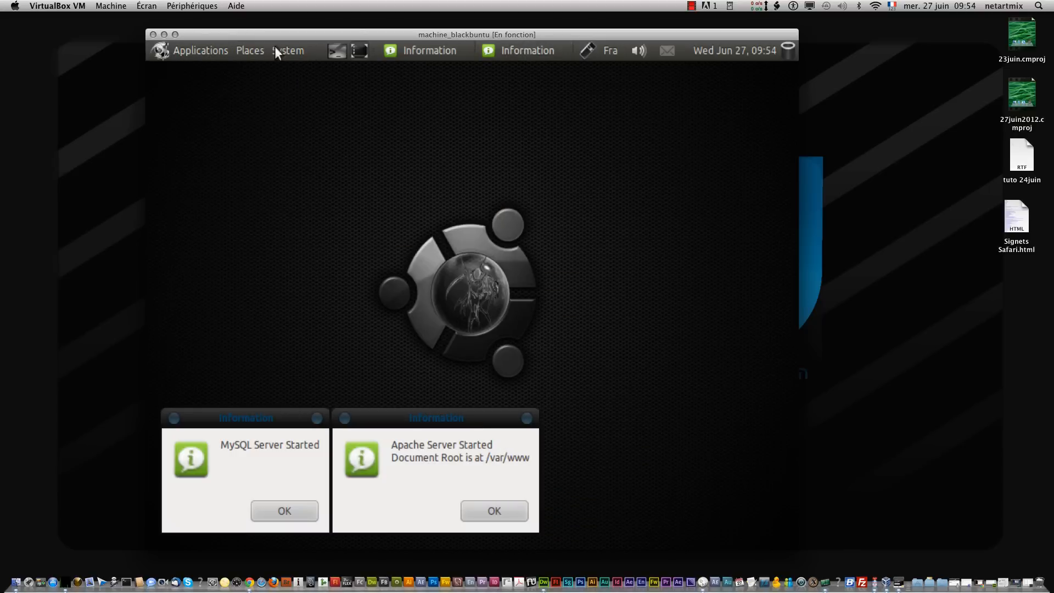
Step: Start the Firefox web browser and install the Français Language Pack add-on it offers
click(166, 48)
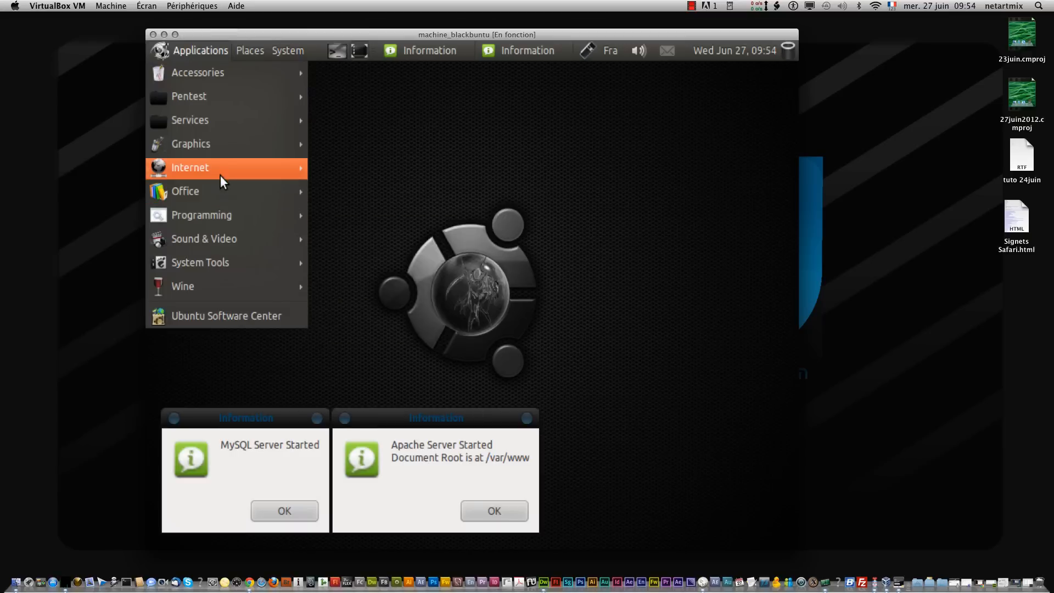
mouse_move(220, 174)
click(394, 213)
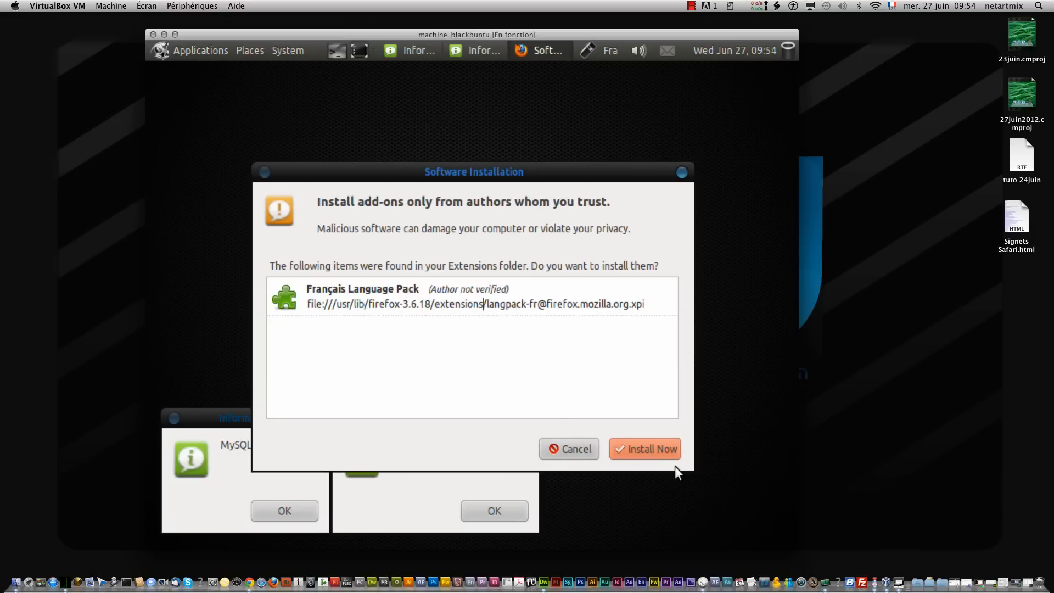
click(670, 457)
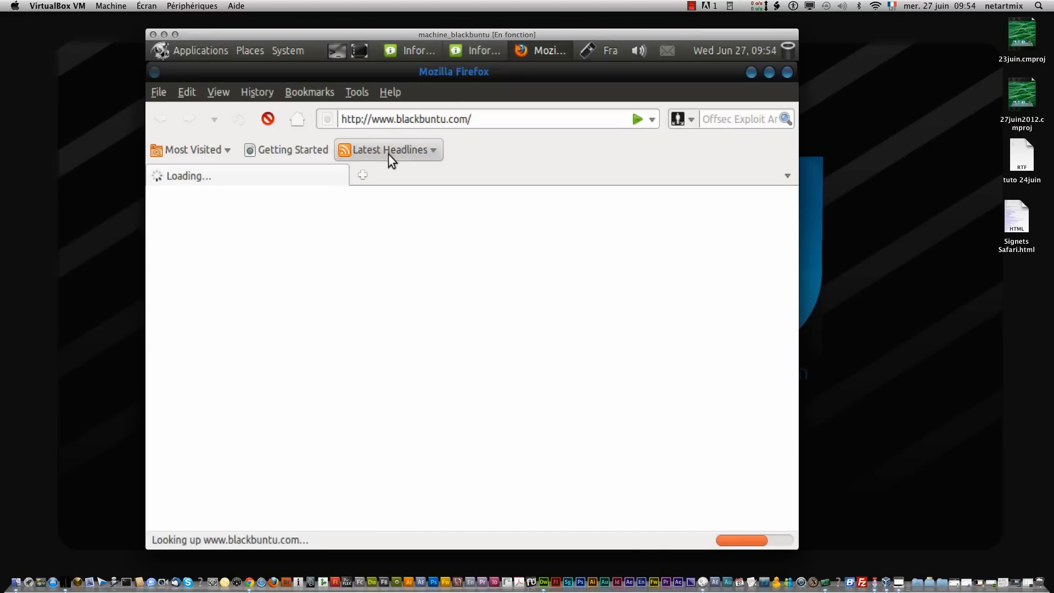
click(360, 176)
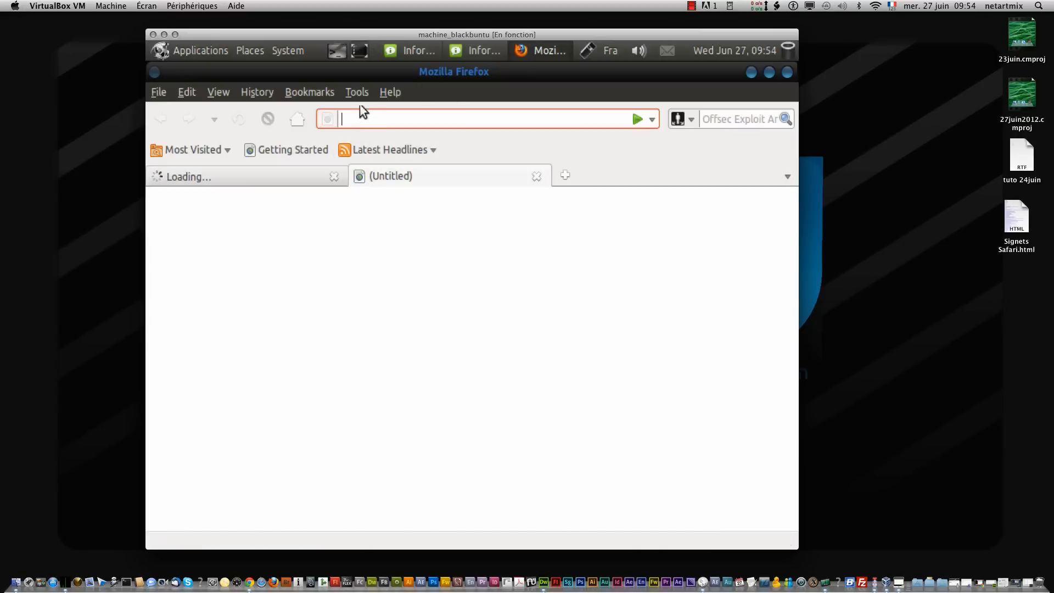
text(lo)
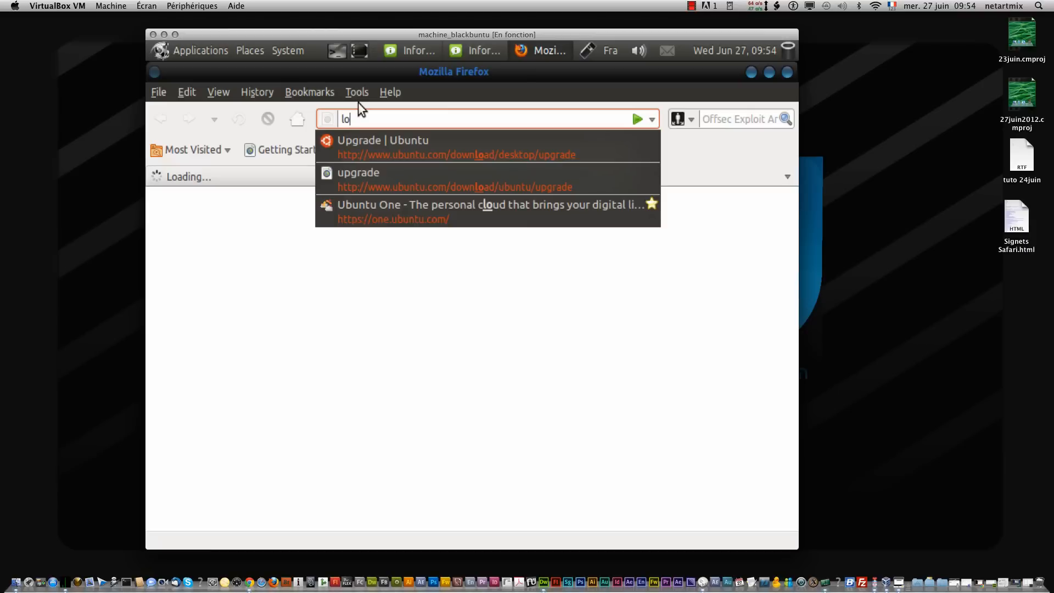
text(cal)
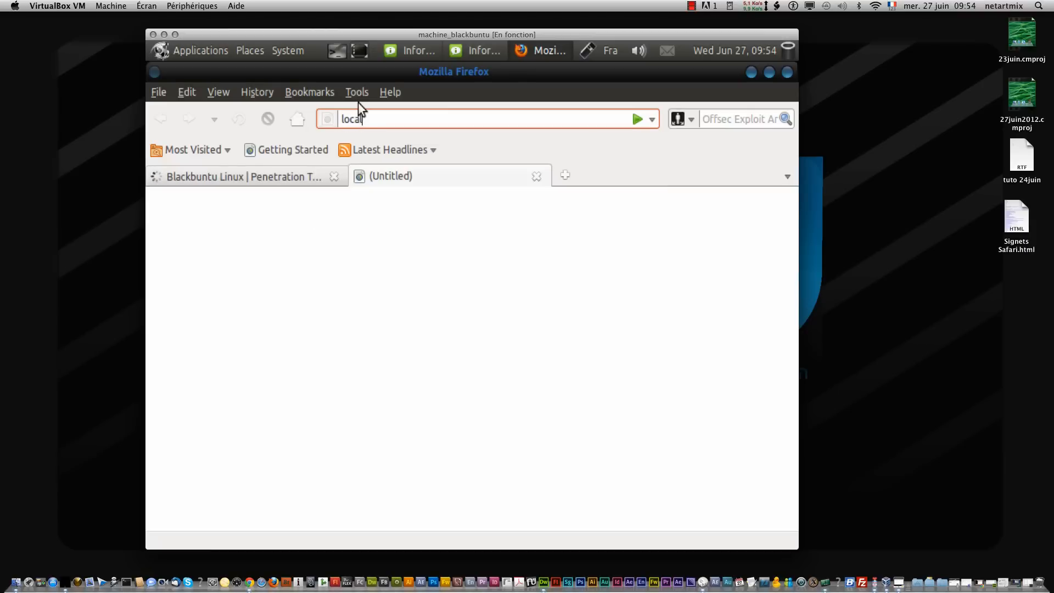
text(host)
key(Return)
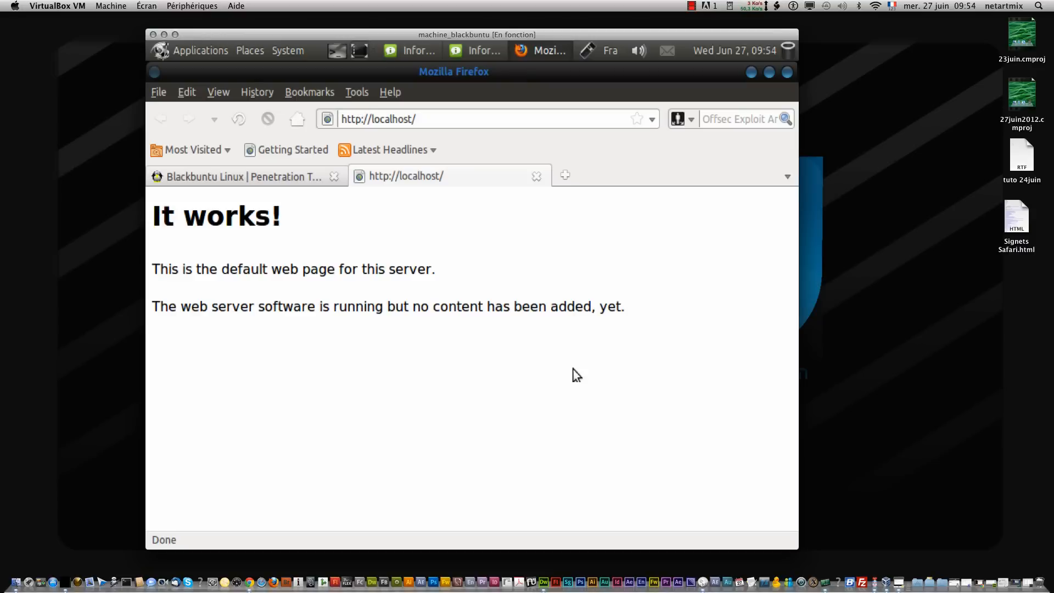
drag(513, 341, 148, 159)
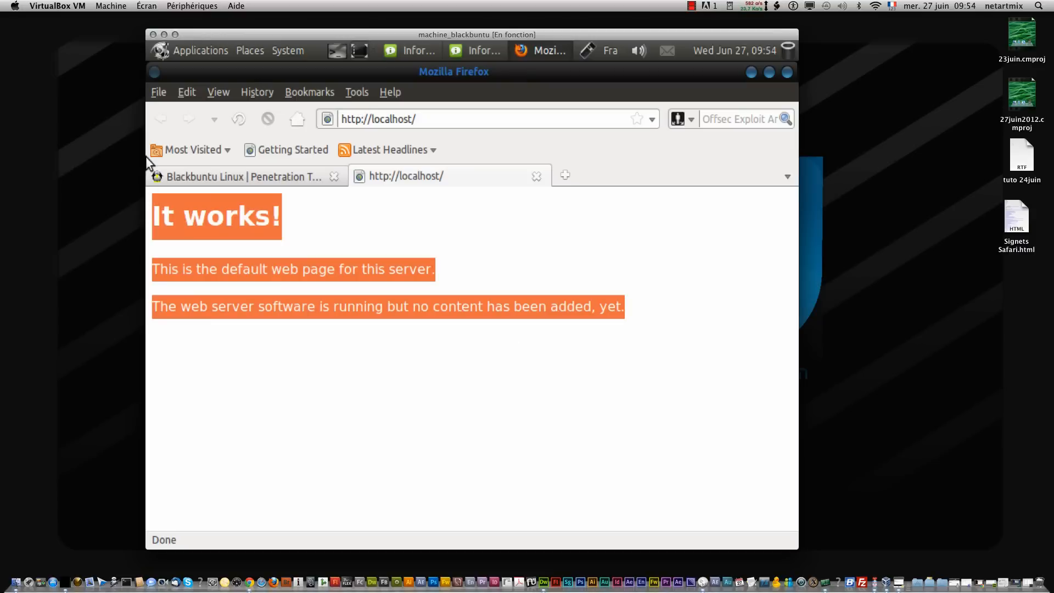
click(627, 259)
click(519, 122)
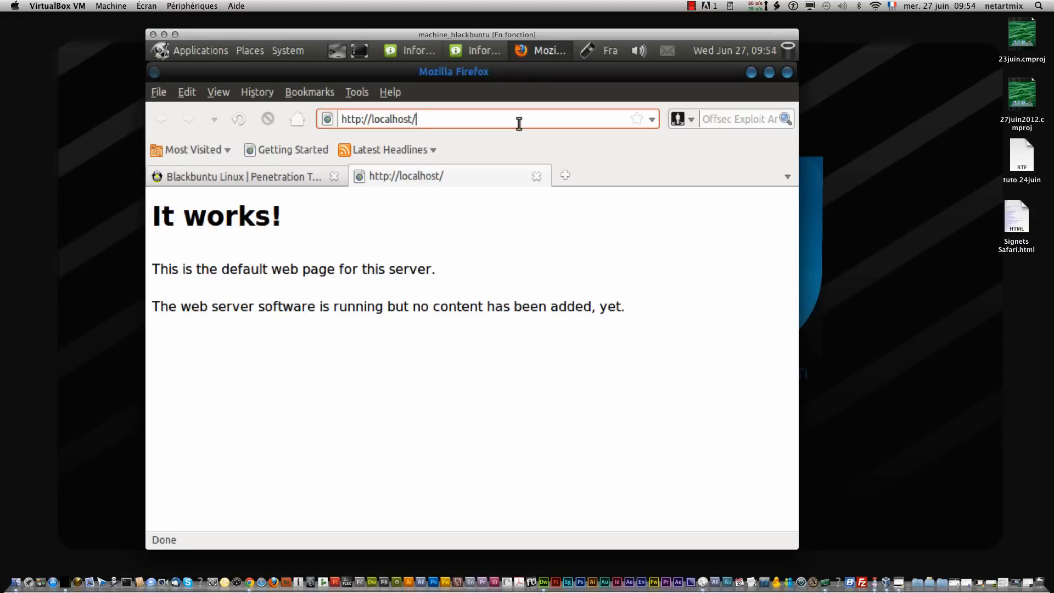
text(phpmyadmin)
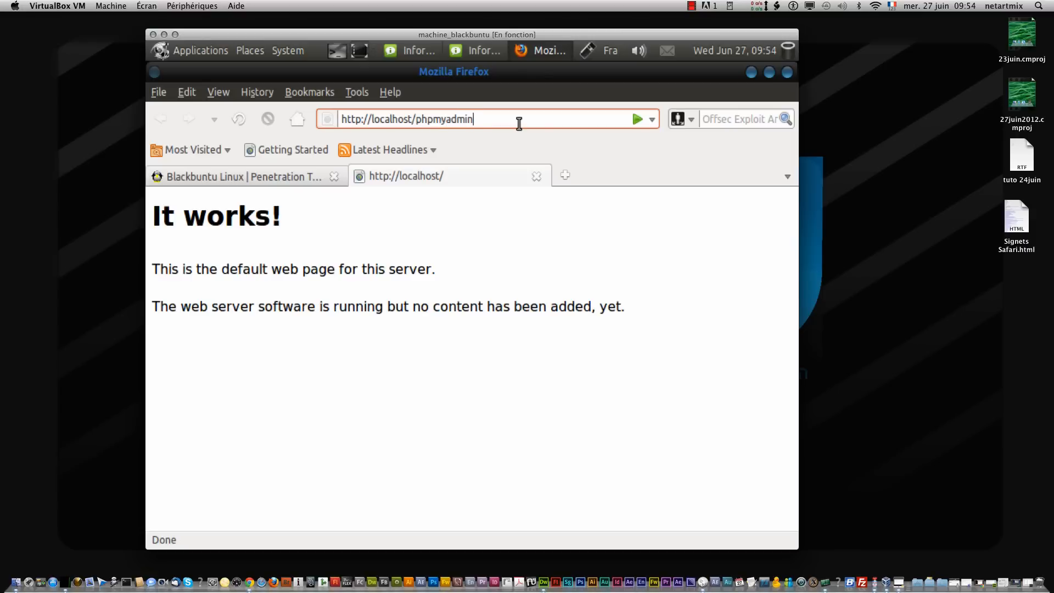
key(Return)
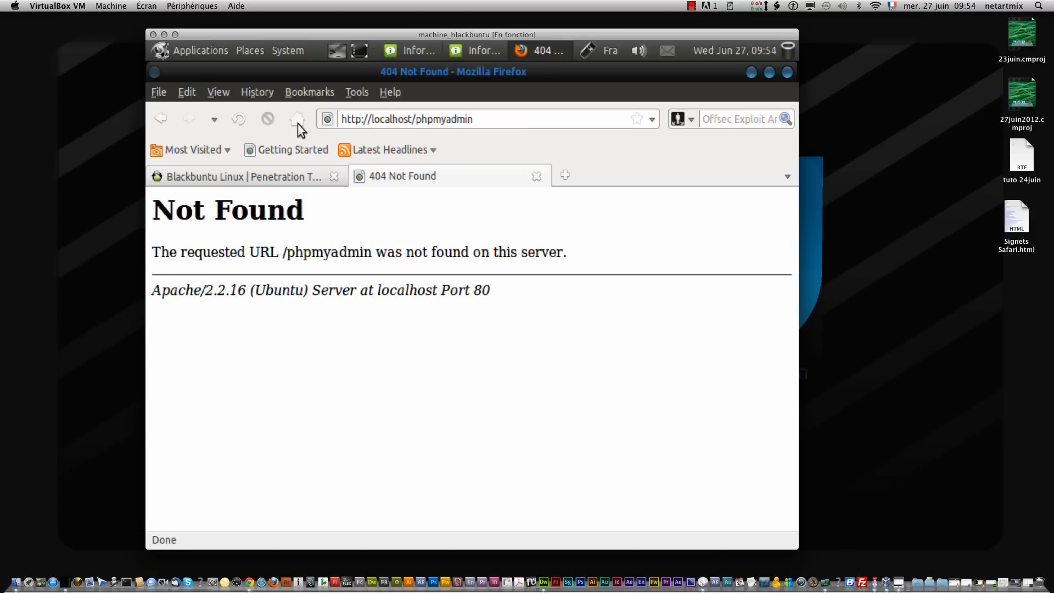
click(414, 122)
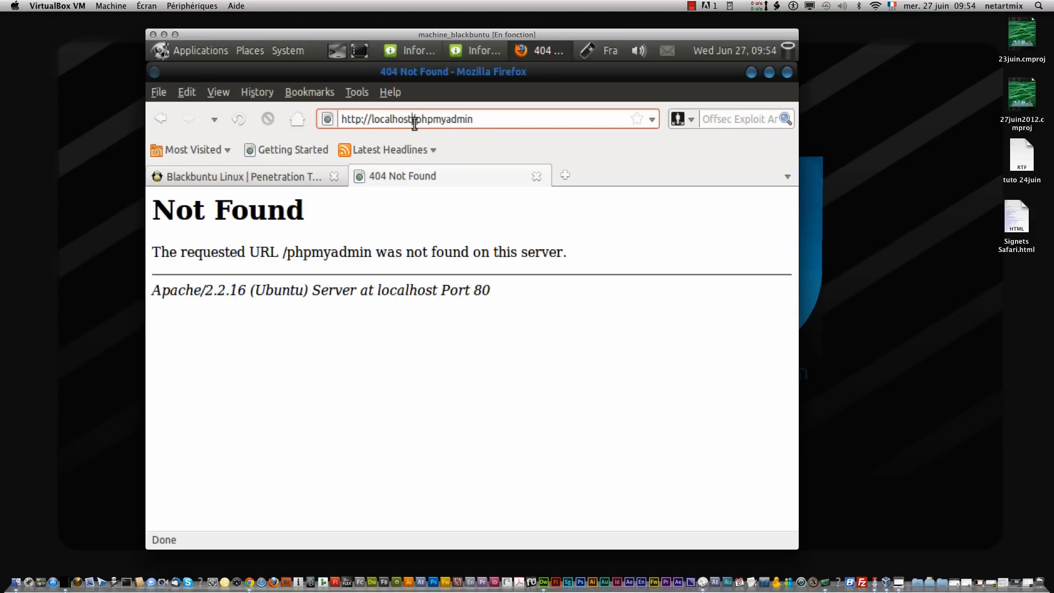
drag(418, 122, 487, 120)
click(487, 119)
Step: View the Blackbuntu homepage tab, return to the localhost tab and remove phpmyadmin from its address
click(306, 174)
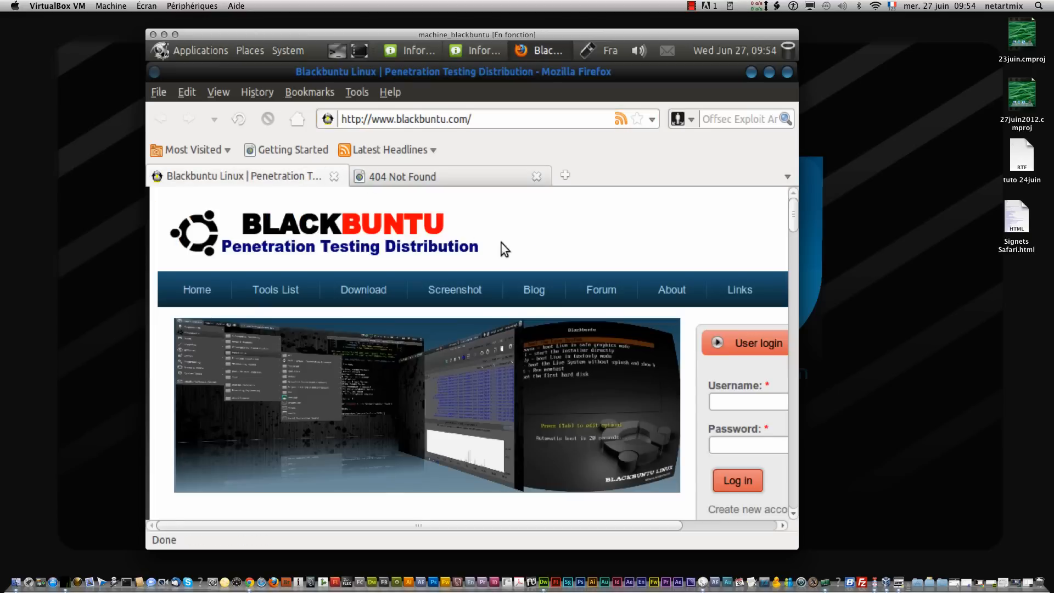
click(475, 168)
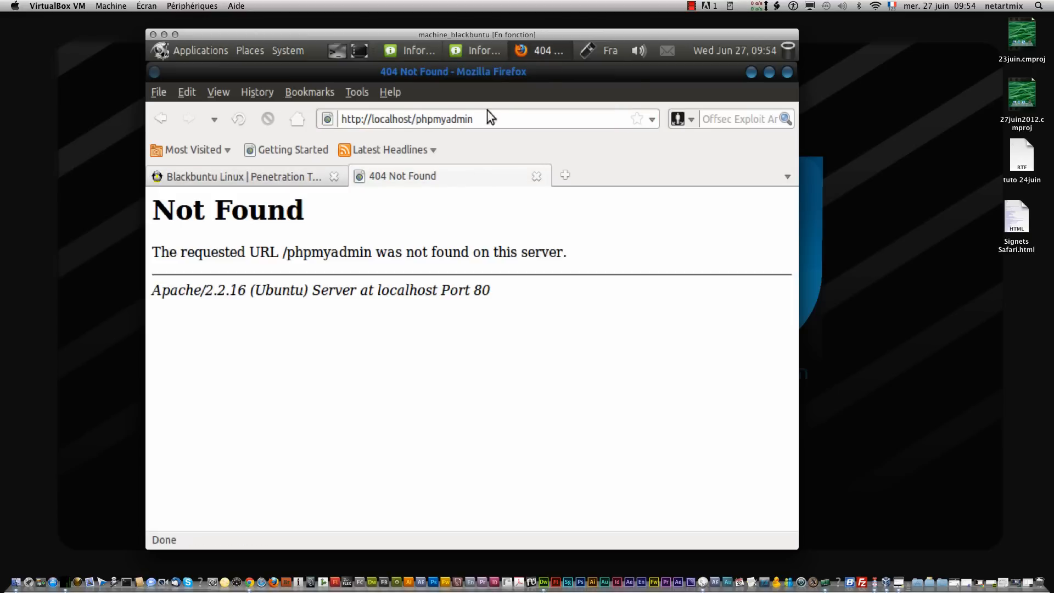
click(492, 117)
double_click(416, 119)
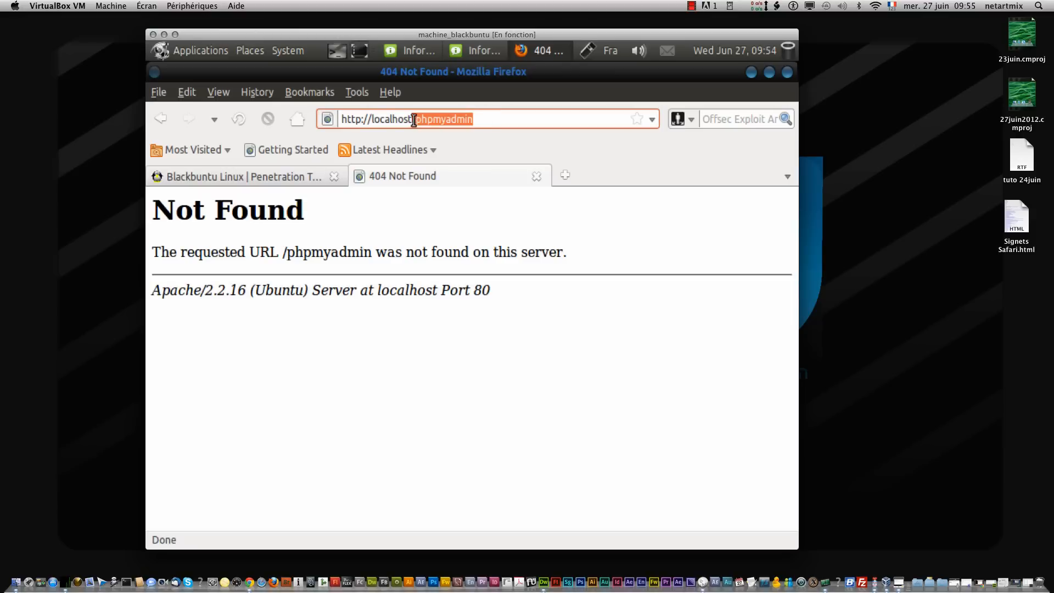
key(BackSpace)
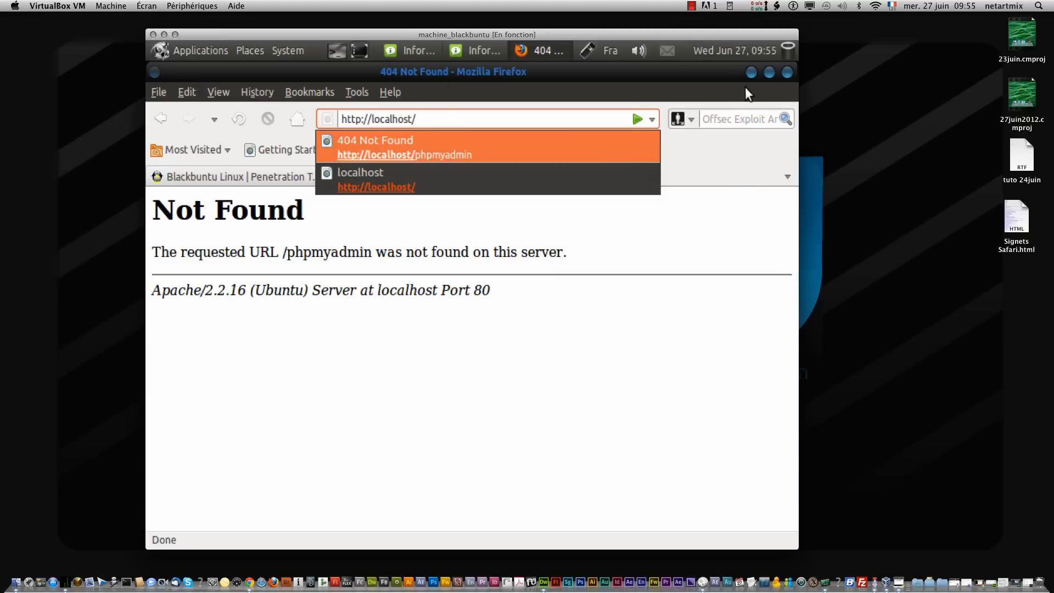
Step: Switch off the virtual machine's scaled display mode and enlarge its window beyond the guest screen
key(super+c)
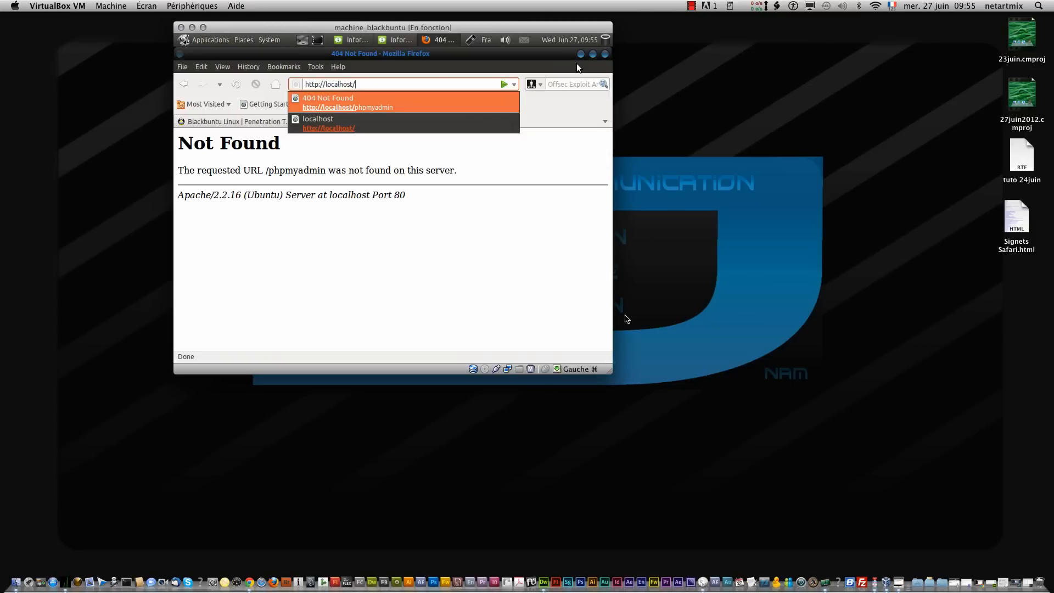
drag(610, 369, 775, 482)
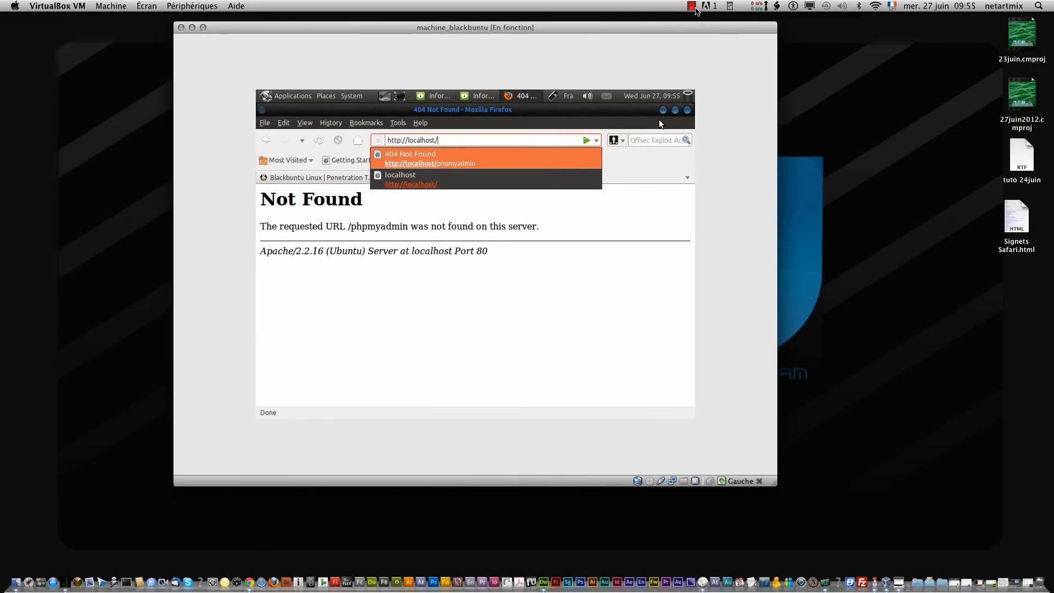
click(694, 6)
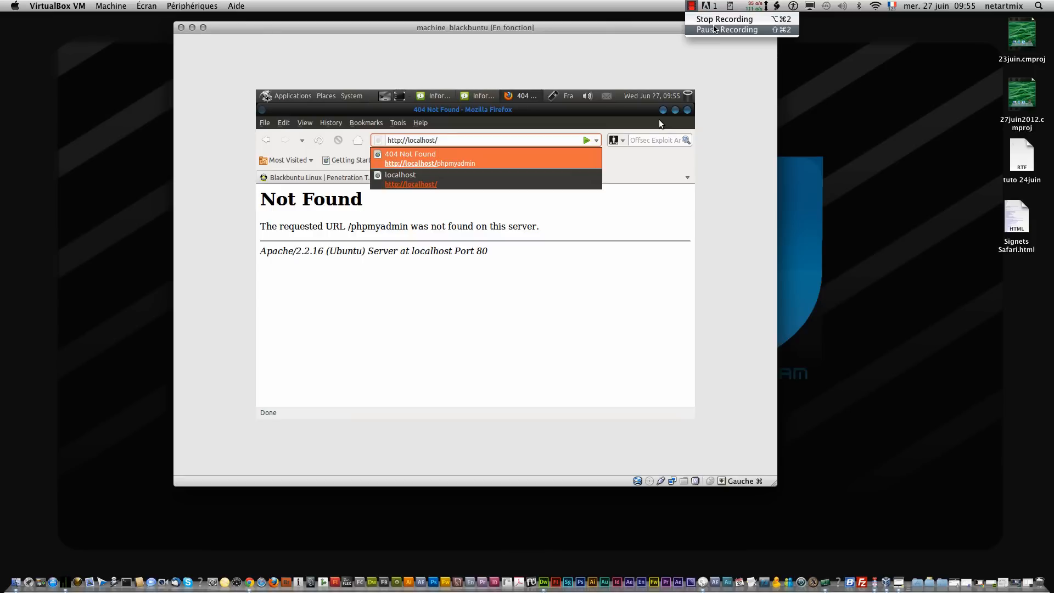
click(714, 29)
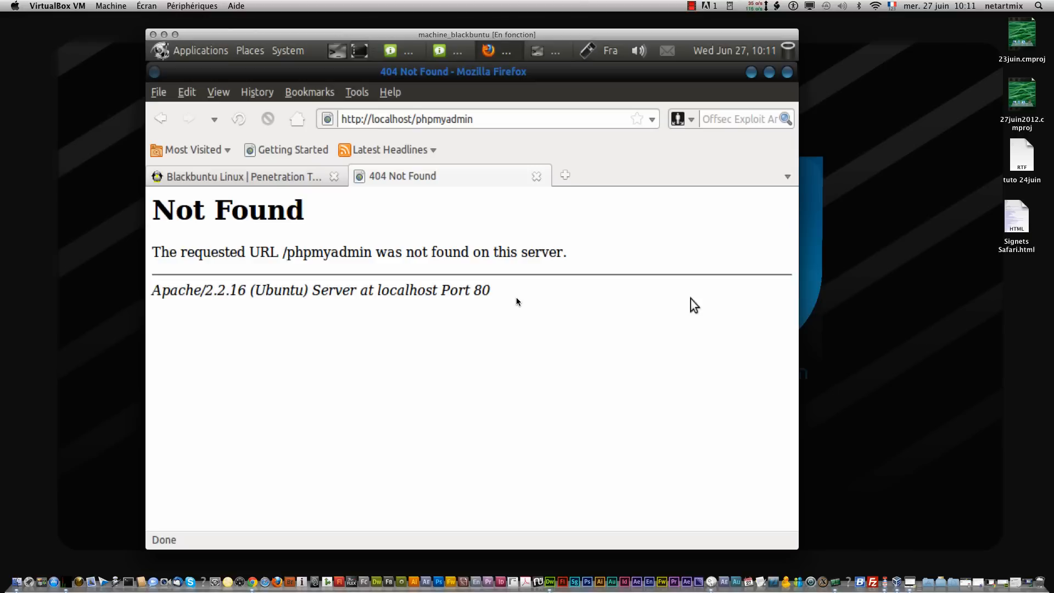
click(692, 6)
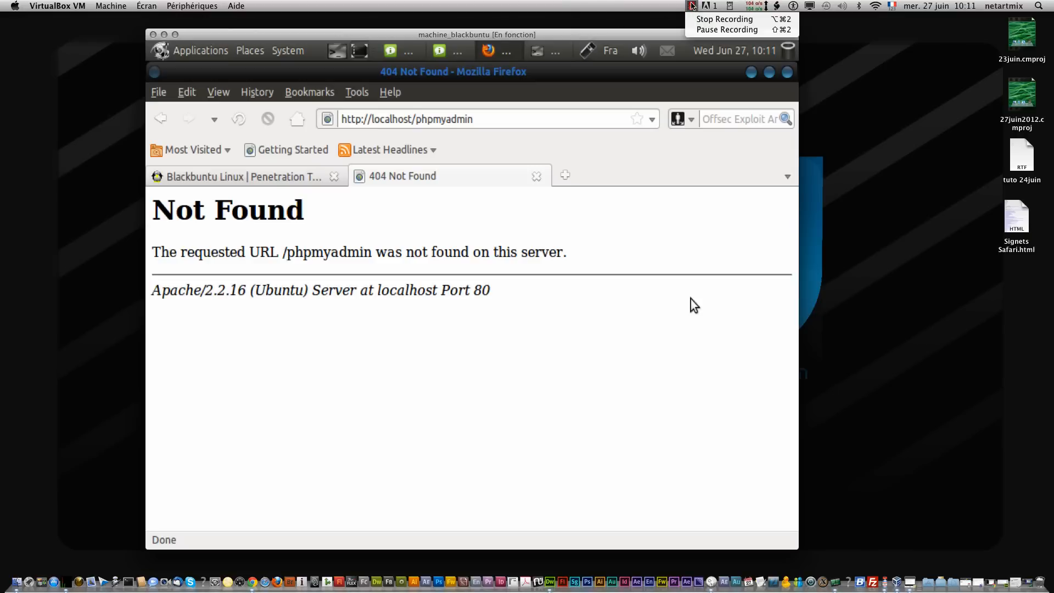